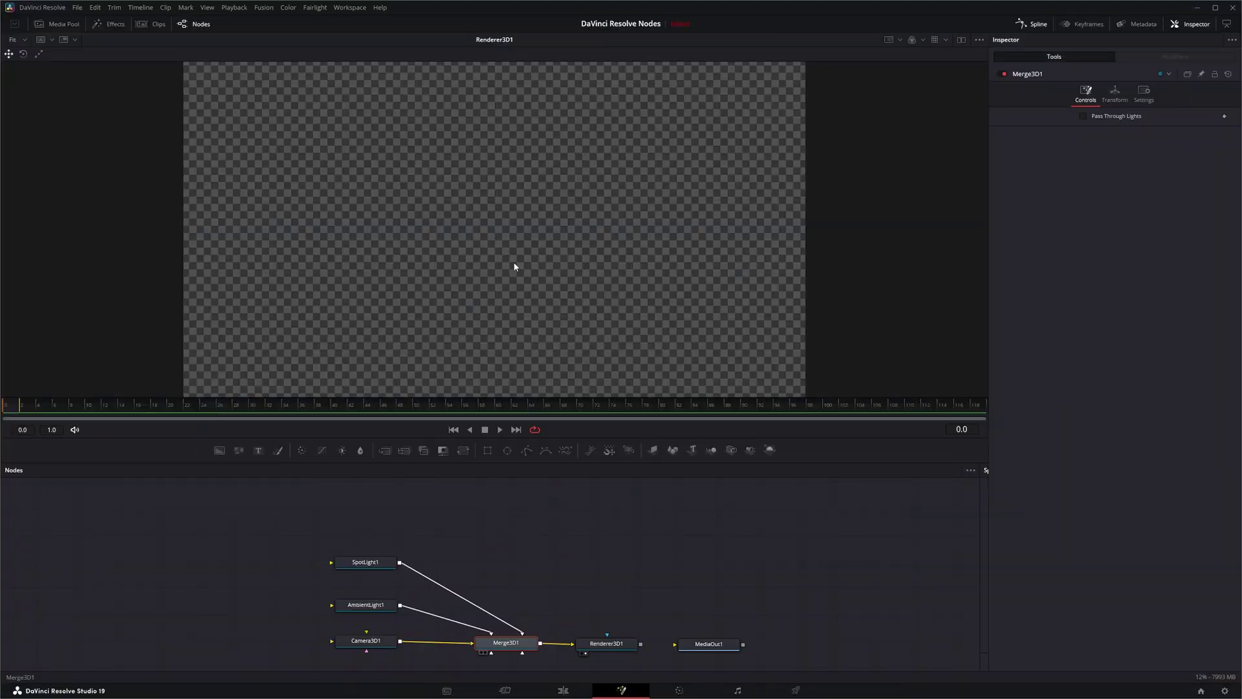
View Merge3D1 through a Perspective camera, then select and deselect Renderer3D1
key(1)
right_click(483, 271)
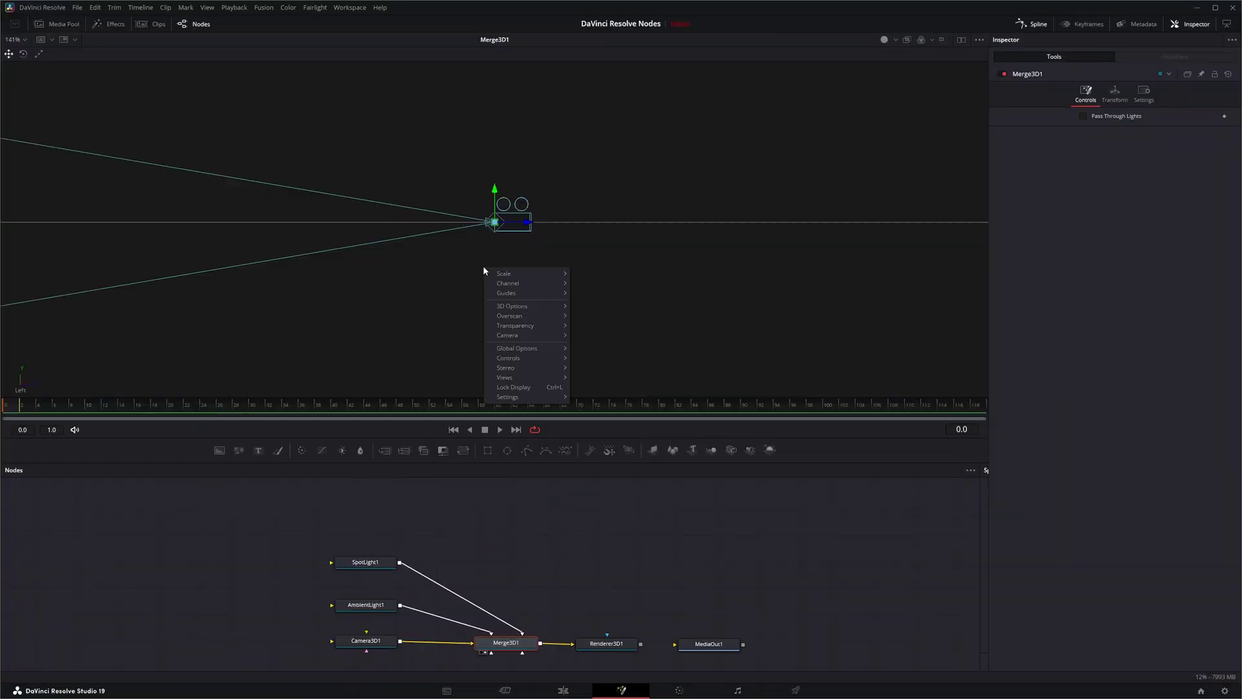
mouse_move(526, 336)
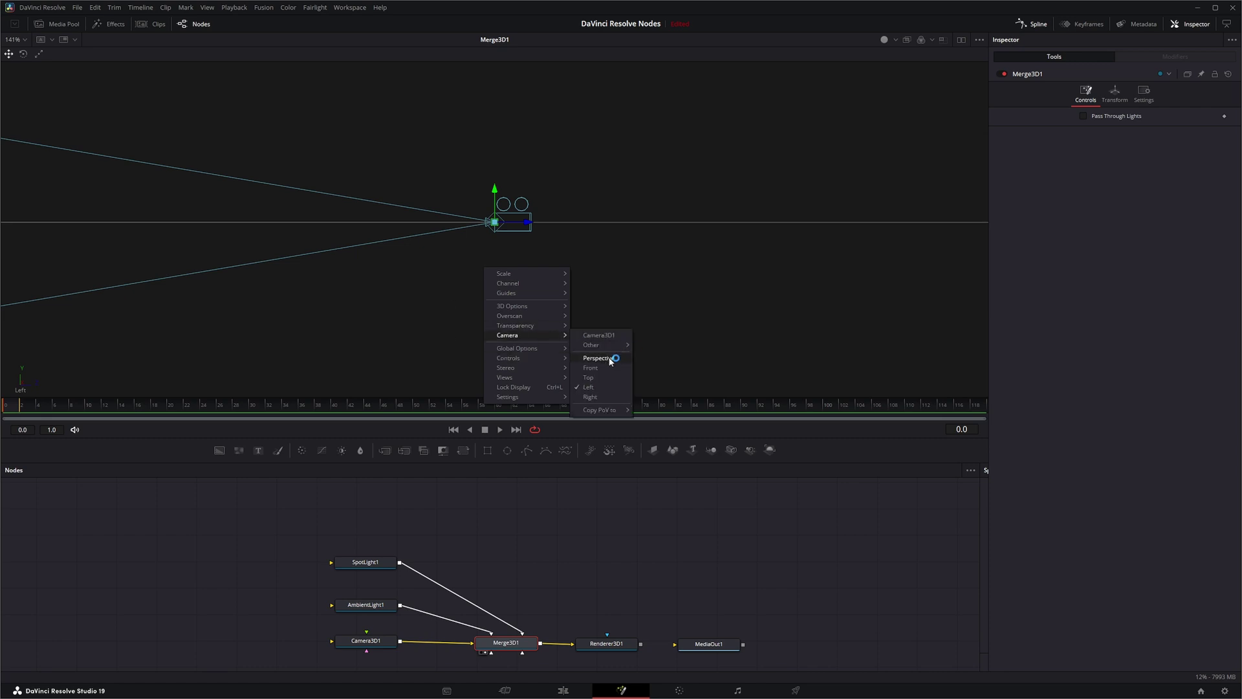
click(612, 359)
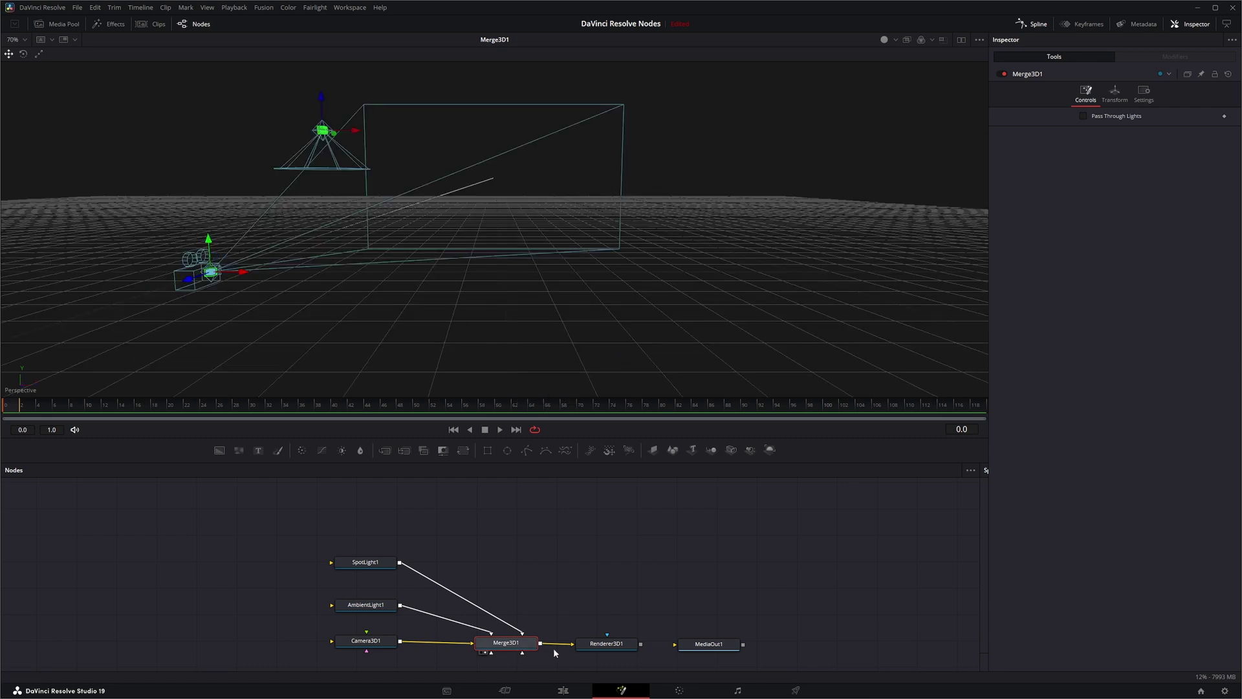
click(606, 643)
click(633, 550)
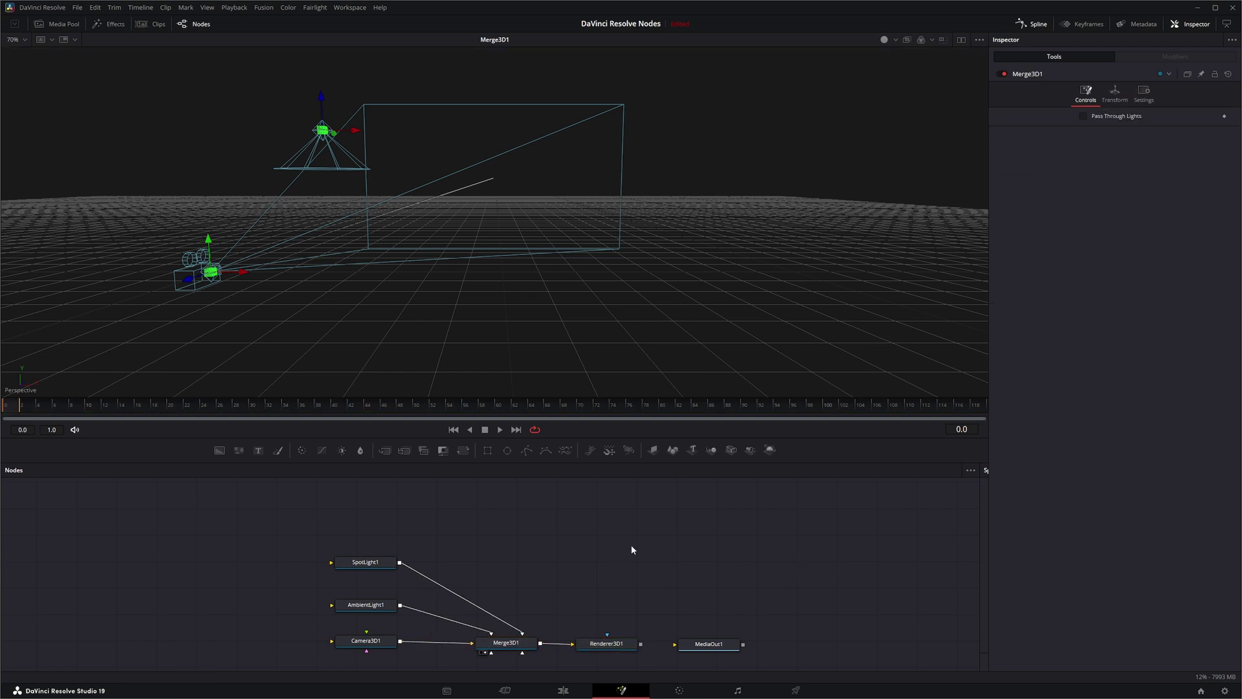
Add an Extrude 3D node via the 'extr' tool search and position it above Merge3D1
key(shift+space)
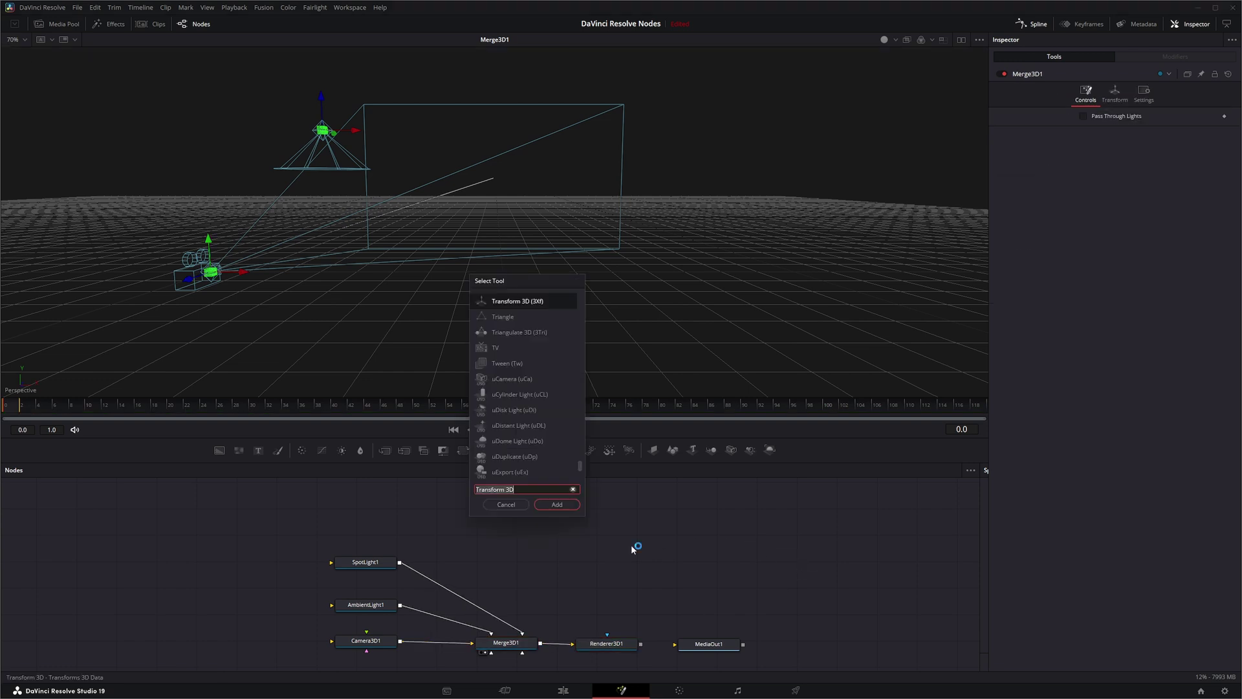
text(extru)
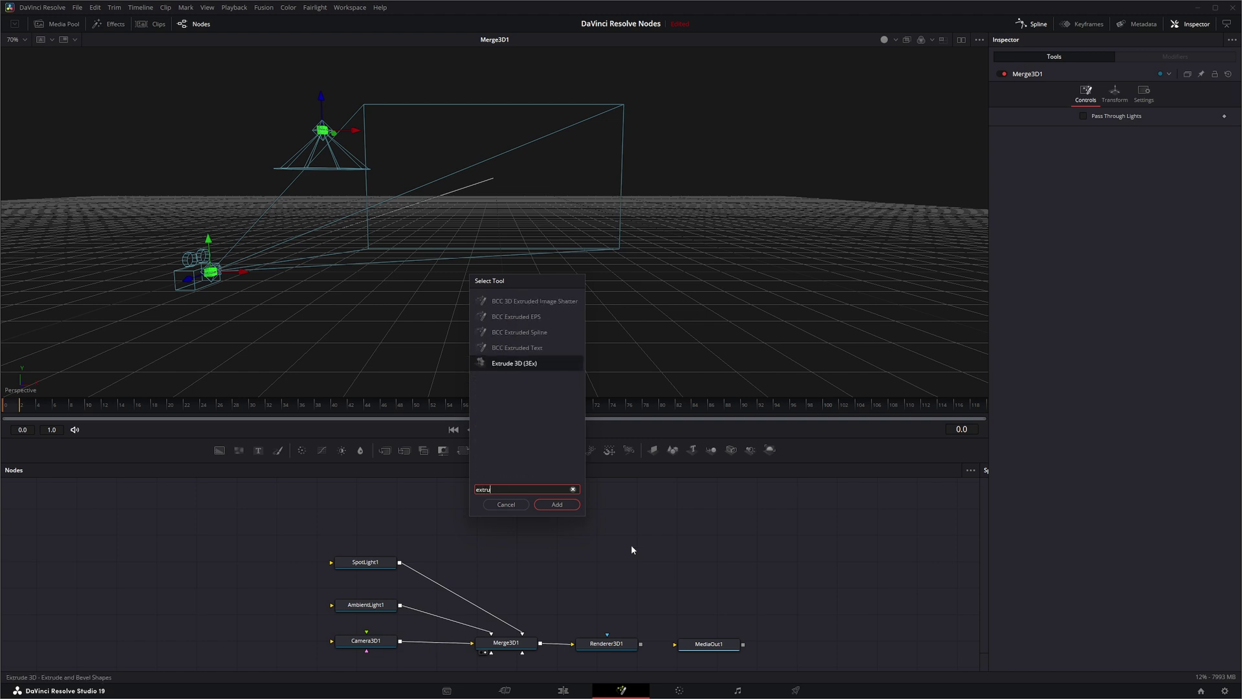
click(557, 504)
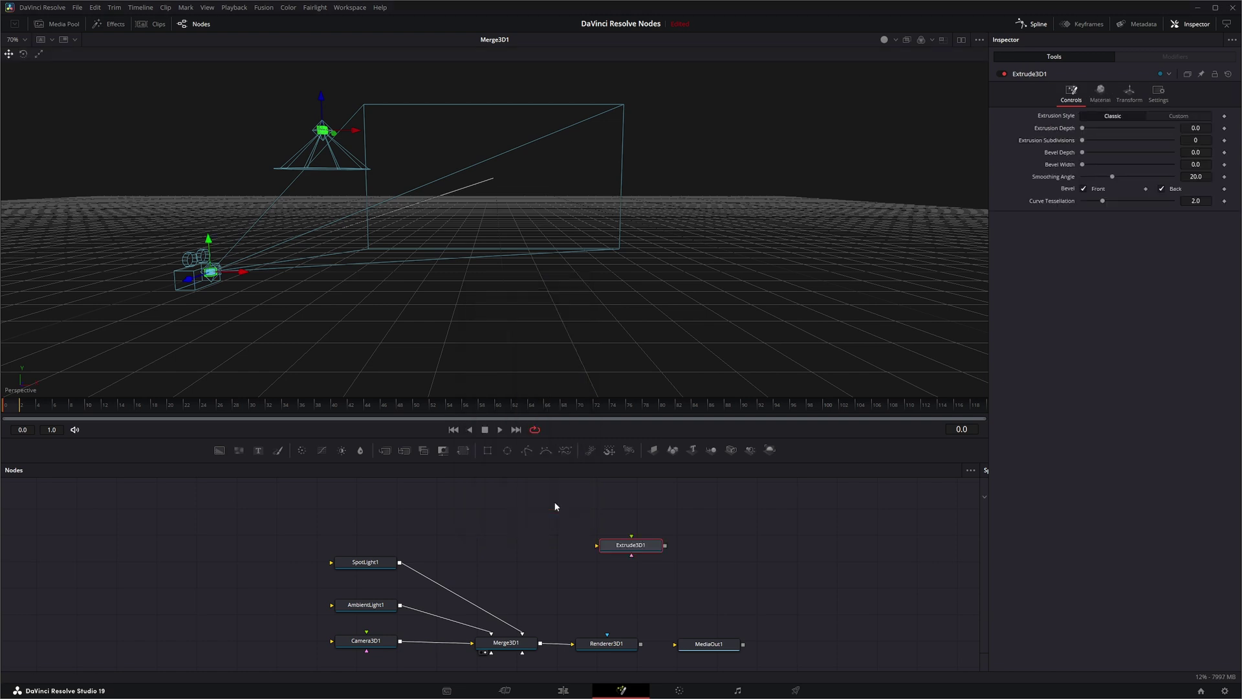
drag(632, 544, 505, 540)
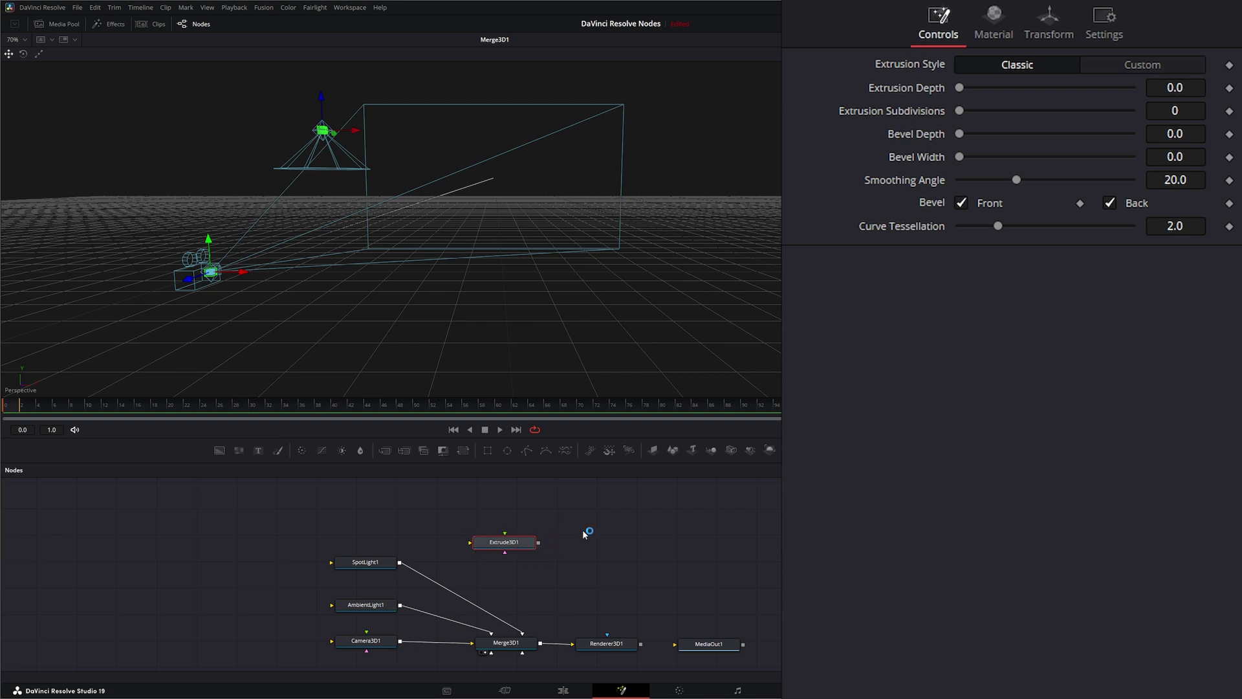
drag(508, 546, 517, 537)
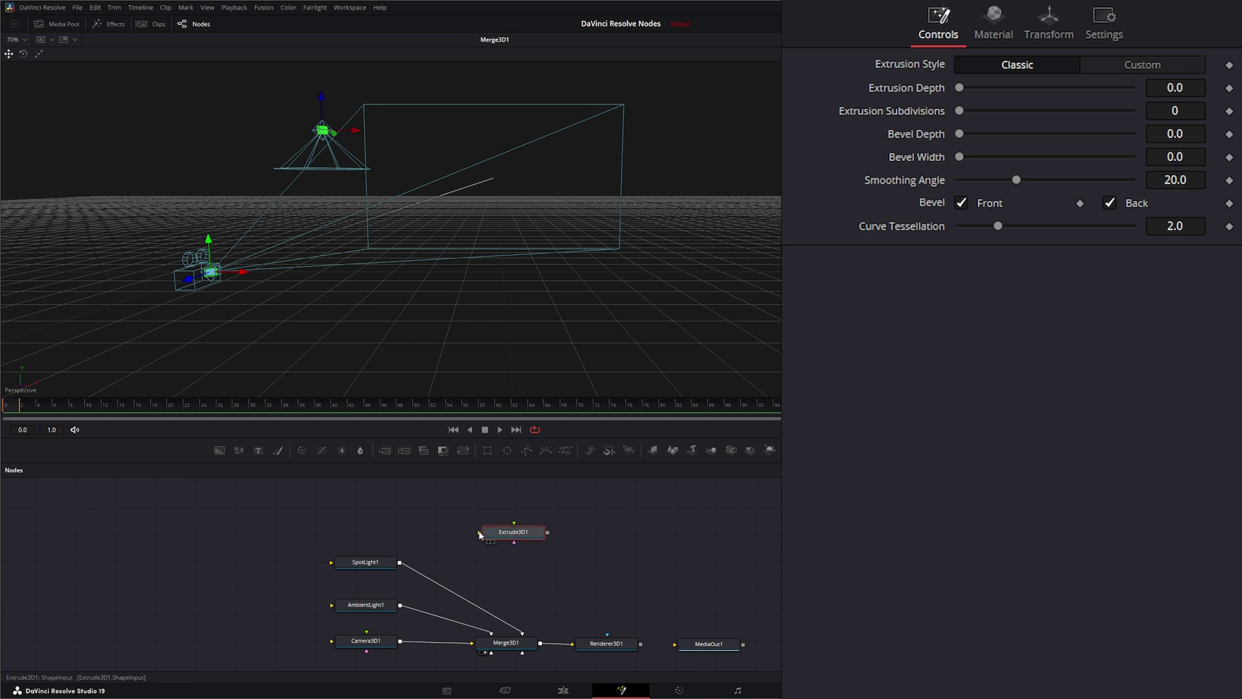
Pull connections from Extrude3D1's input and delete the accidentally added Rectangle1 node
drag(478, 532, 511, 497)
drag(527, 567, 526, 519)
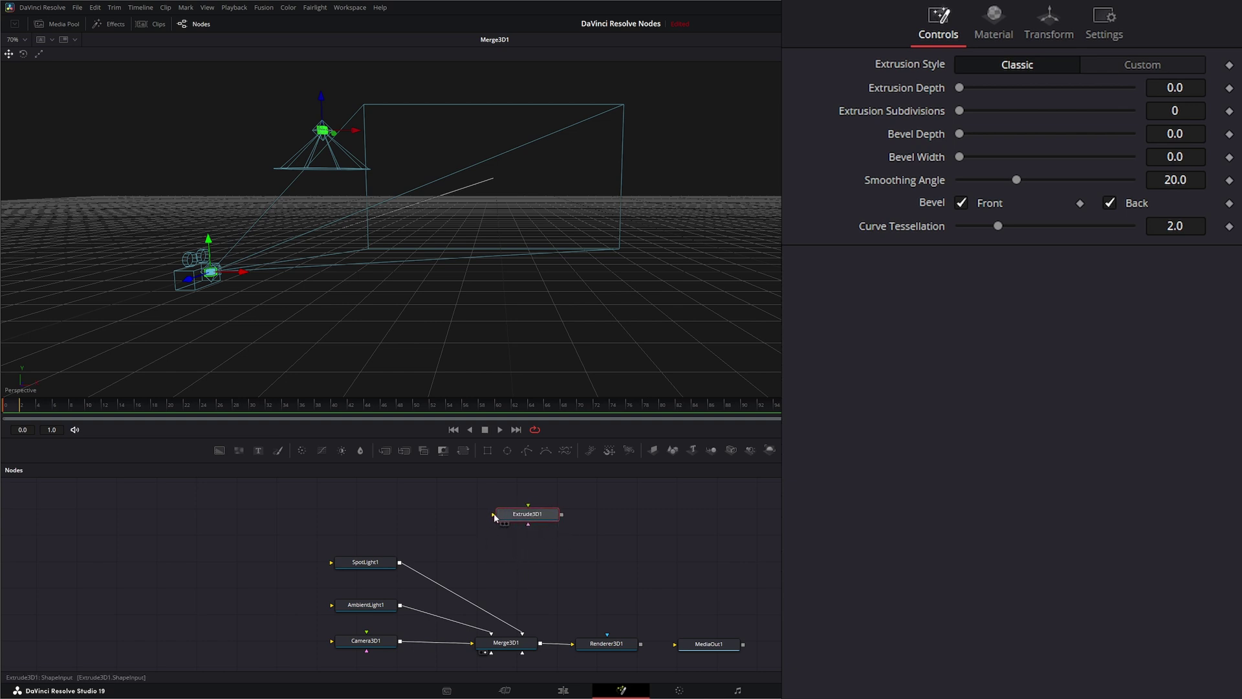
drag(495, 515, 457, 507)
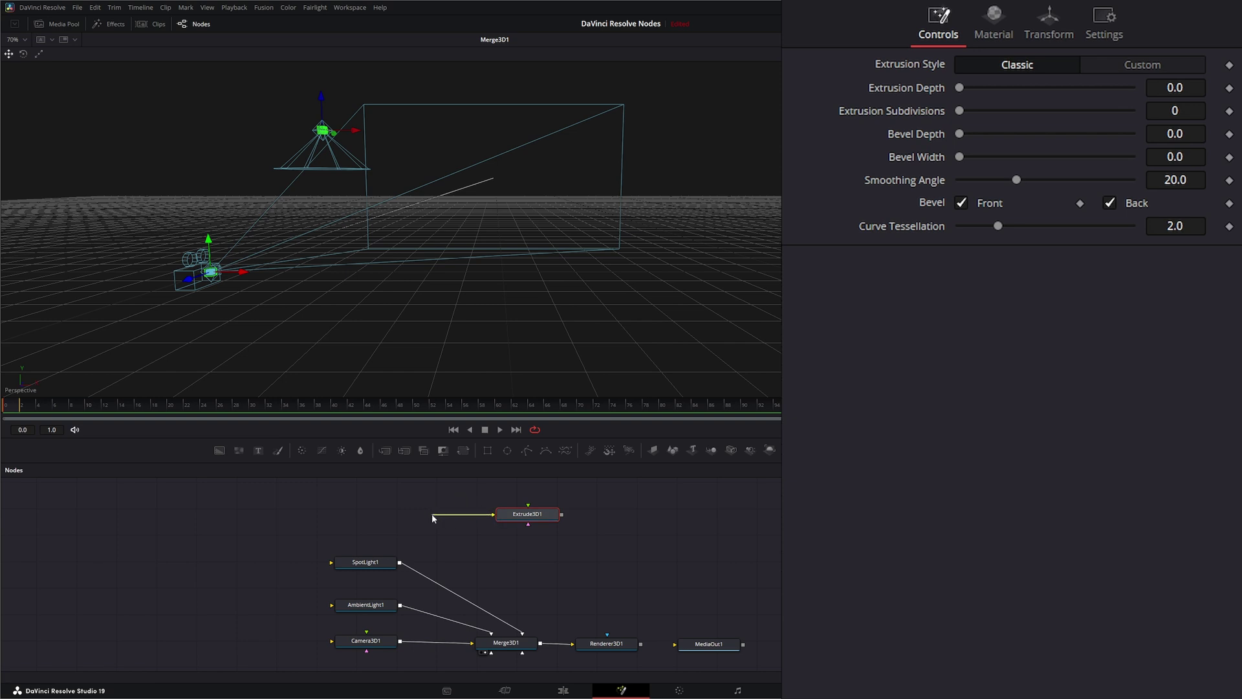
drag(489, 451, 460, 527)
key(Delete)
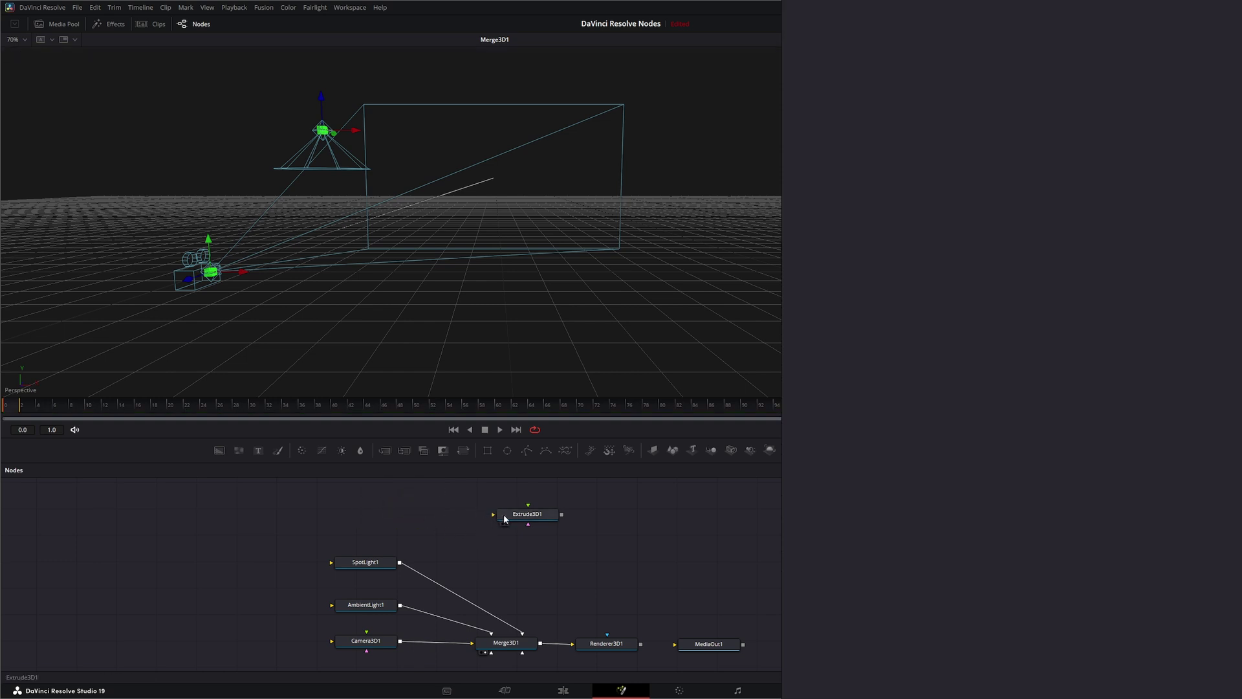
Add an sEllipse node from the tool search and place it left of Extrude3D1 as its input
drag(493, 514, 444, 512)
key(shift+space)
text(extru)
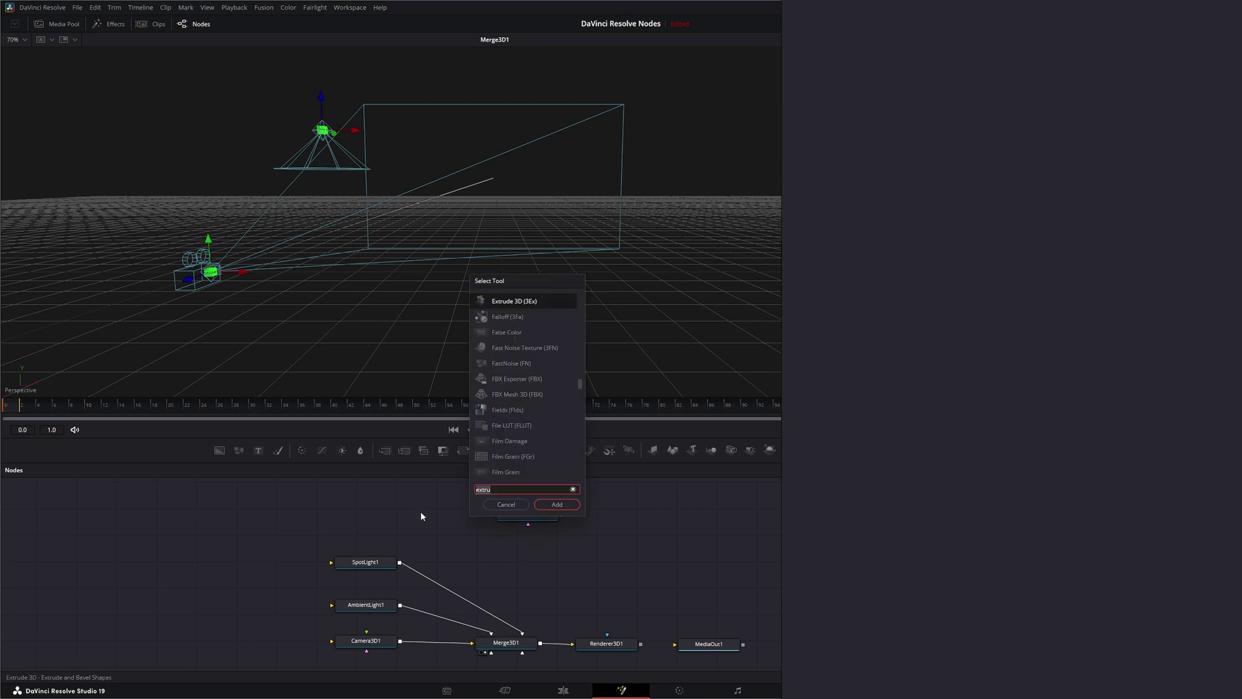
key(BackSpace)
key(BackSpace)
key(BackSpace)
key(BackSpace)
key(BackSpace)
text(s)
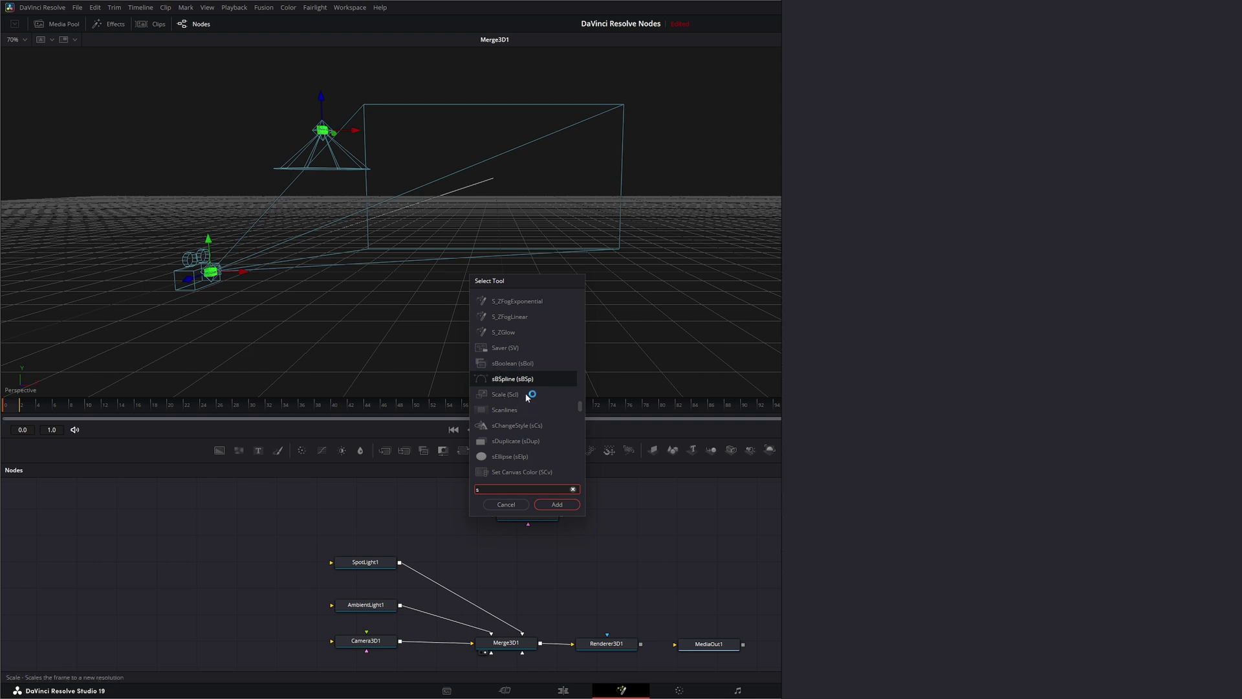
click(499, 457)
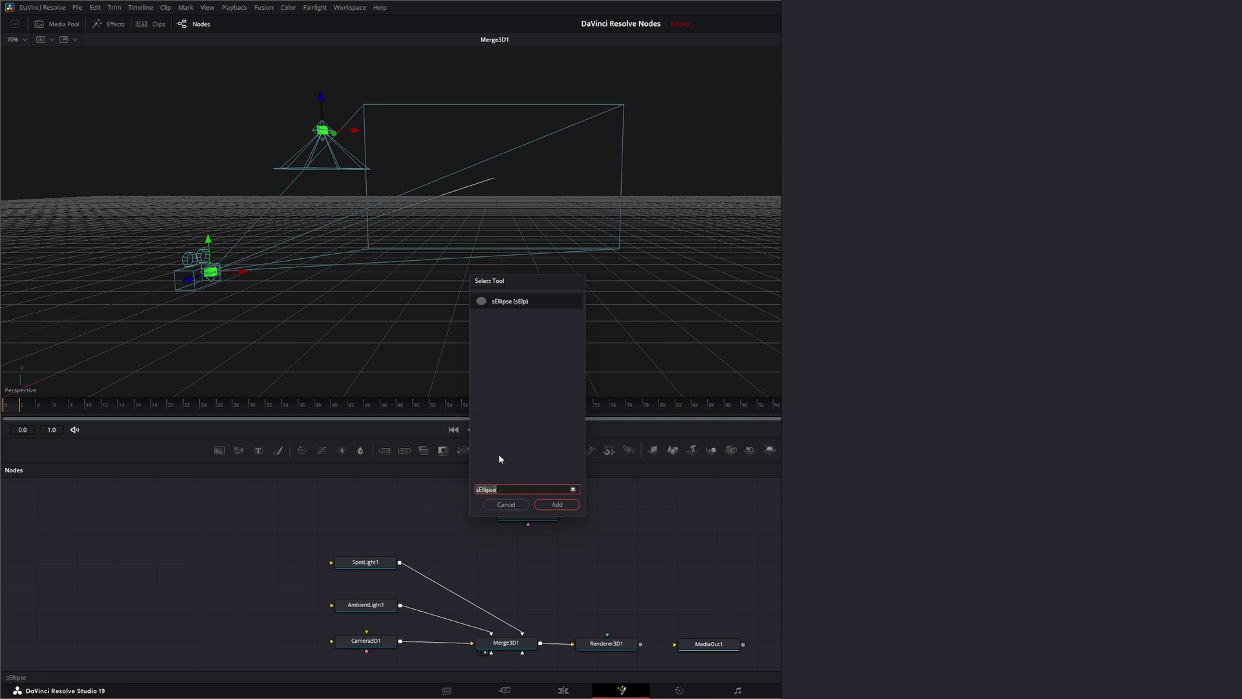
click(559, 505)
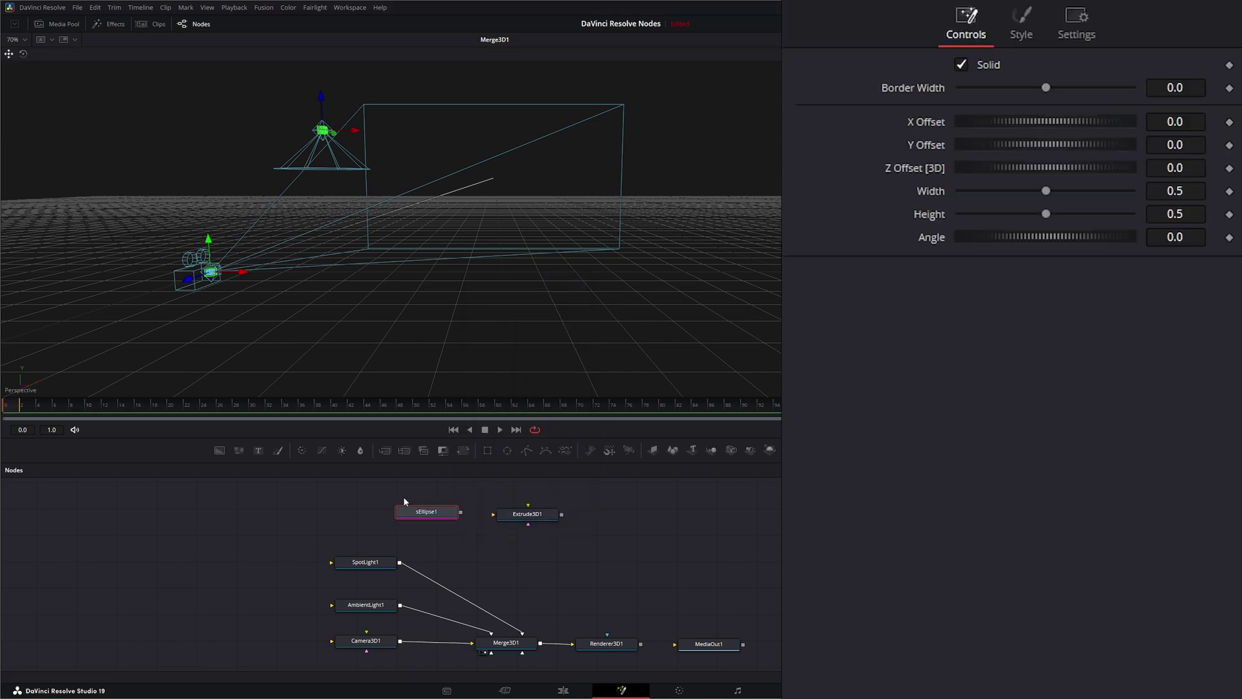
drag(437, 515, 524, 656)
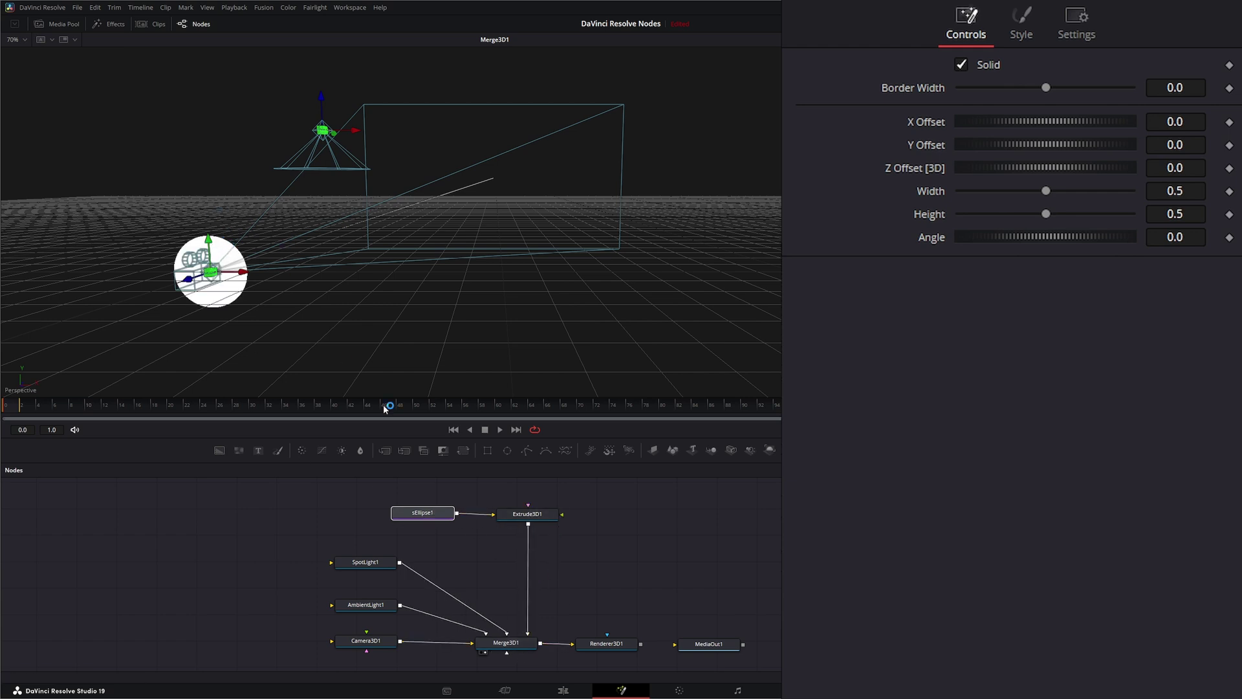
Move Extrude3D1 back to Translation Z -1.95 while viewing the Renderer3D1 output
click(527, 514)
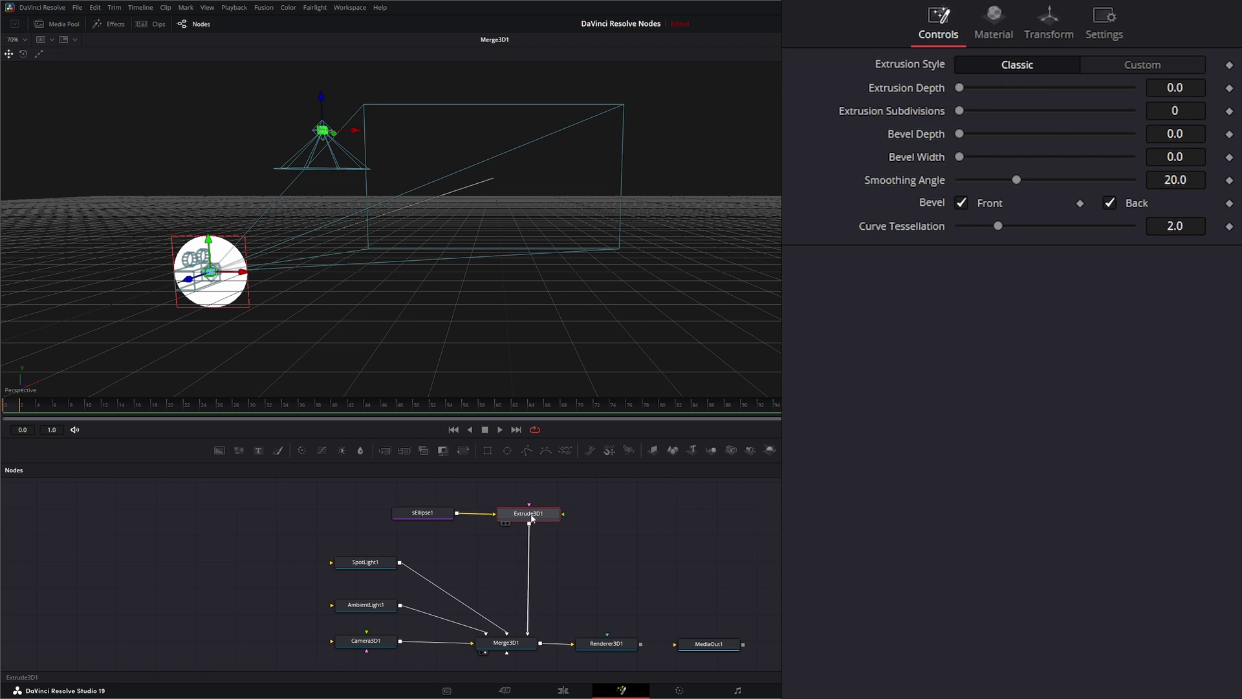
click(1049, 20)
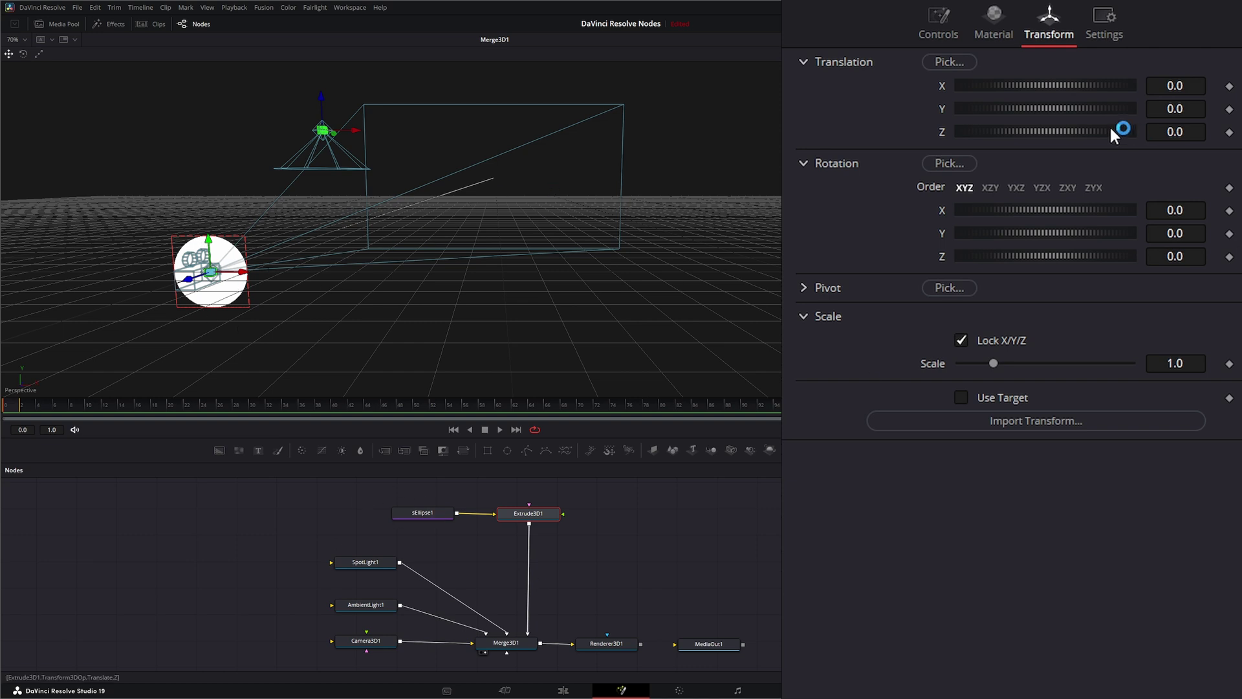
drag(1036, 127, 1021, 129)
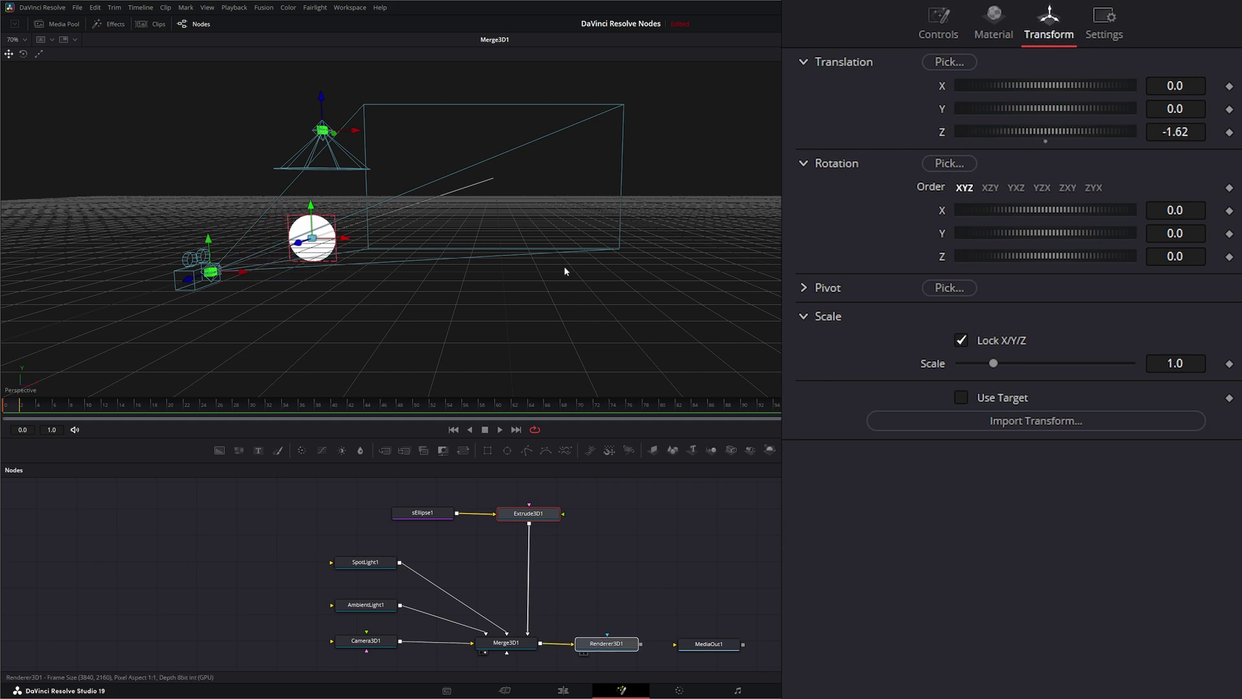
key(1)
drag(1179, 129, 1169, 129)
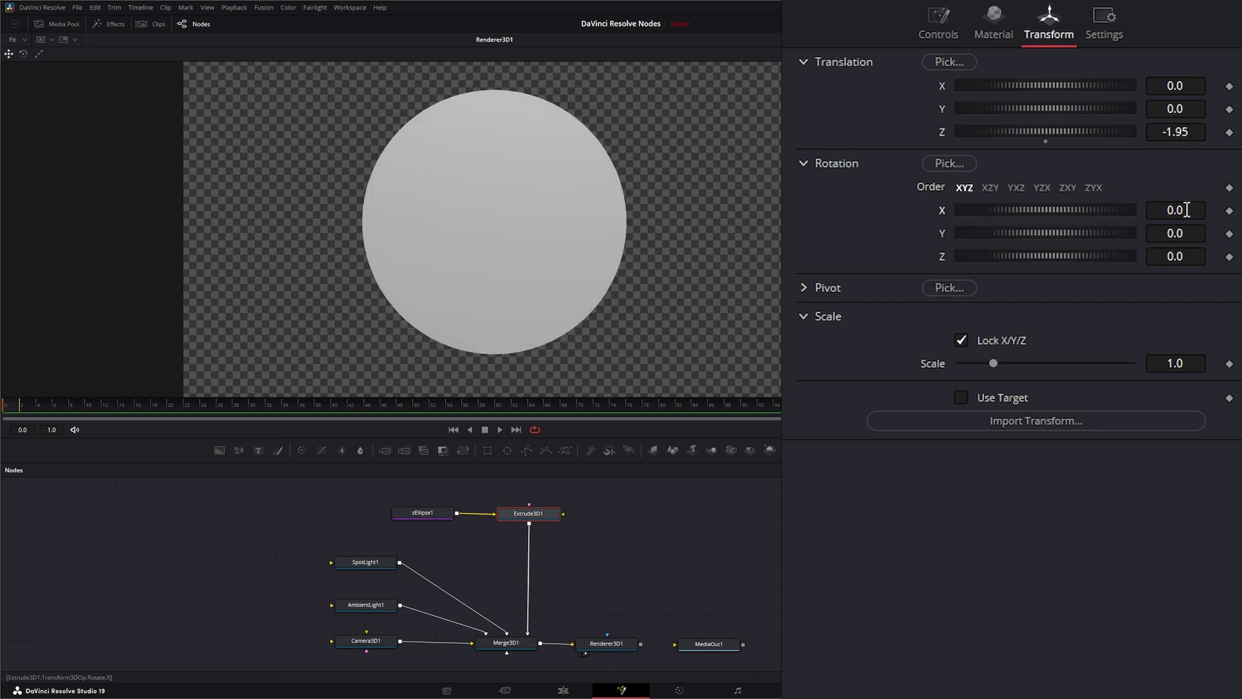
Rotate the disc to -43.4 on Y, zoom the viewer to 33%, and keep scale 1.0
mouse_move(1187, 210)
mouse_down()
mouse_move(1159, 210)
mouse_move(1189, 210)
mouse_move(1199, 233)
mouse_move(1180, 232)
mouse_up()
double_click(941, 213)
drag(751, 257, 572, 257)
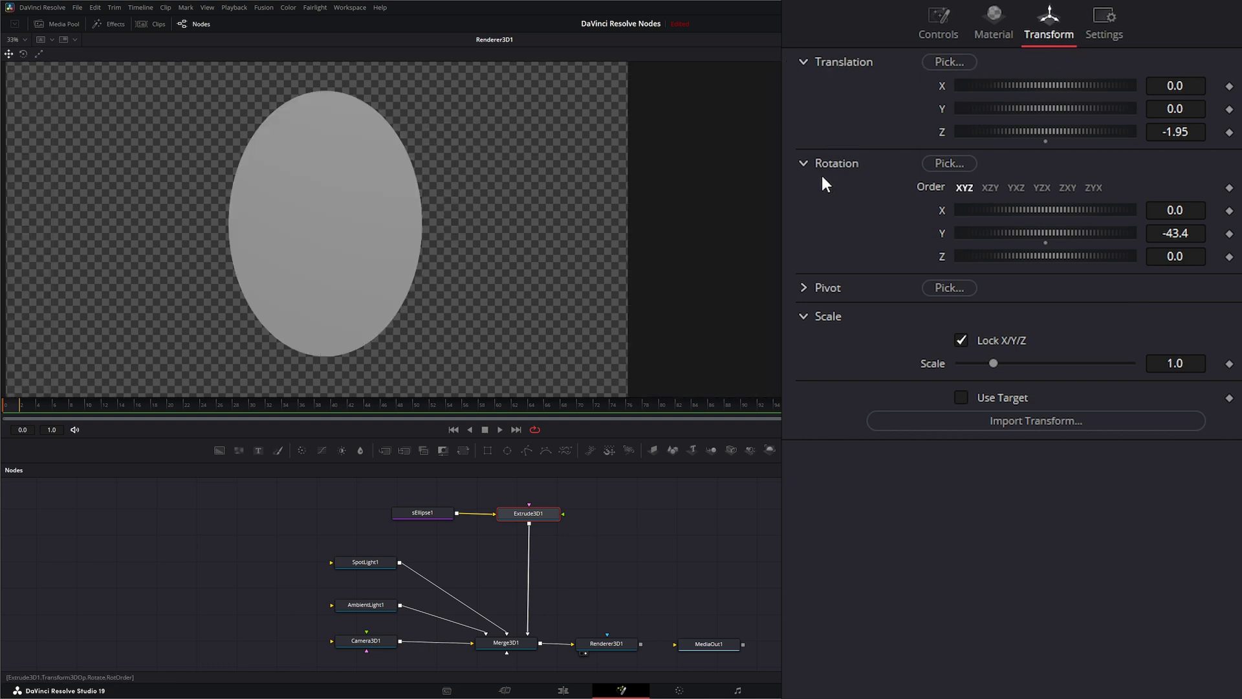
click(805, 289)
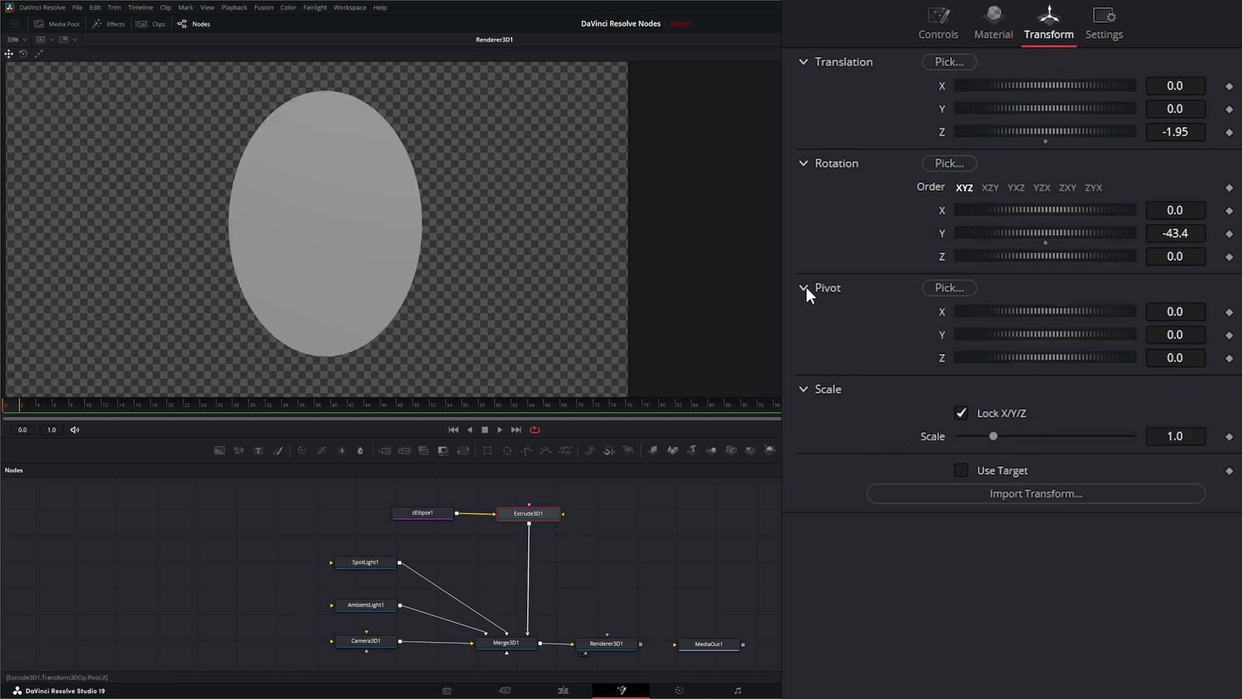
click(806, 288)
mouse_move(1001, 363)
mouse_down()
mouse_move(1017, 363)
mouse_move(1004, 366)
mouse_up()
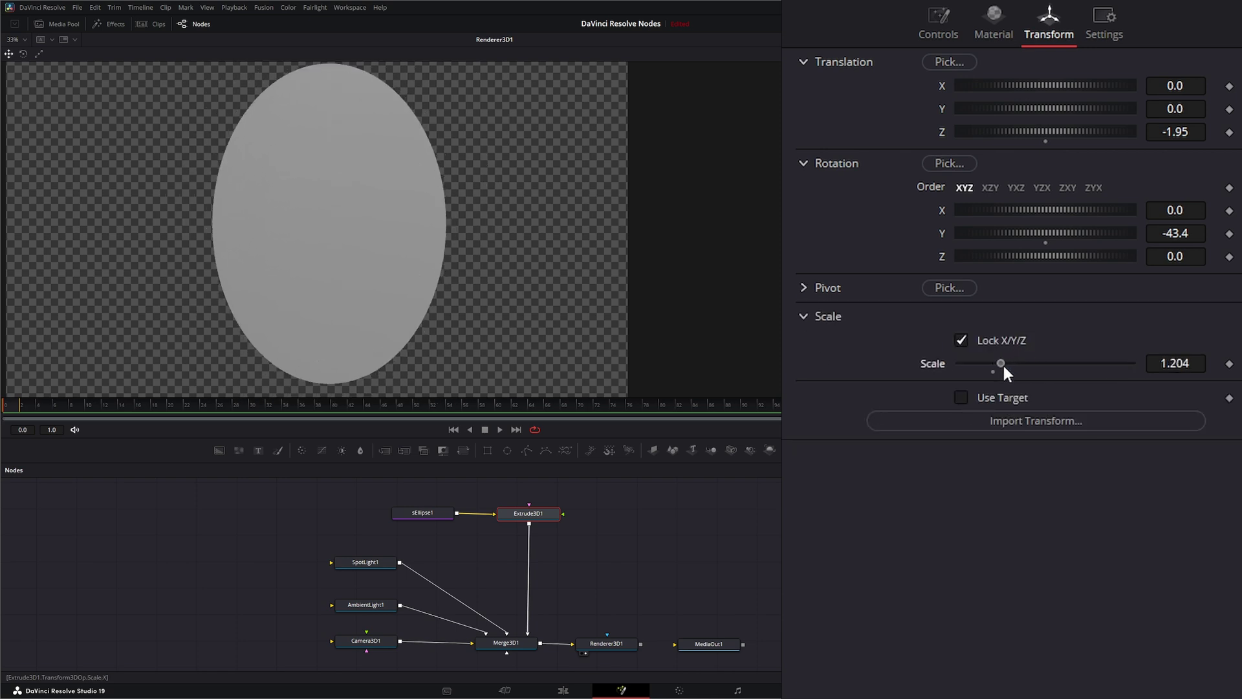
double_click(930, 364)
Set Extrusion Depth to 0.1262 and Extrusion Subdivisions to 10 in Extrude3D1's Controls
click(938, 20)
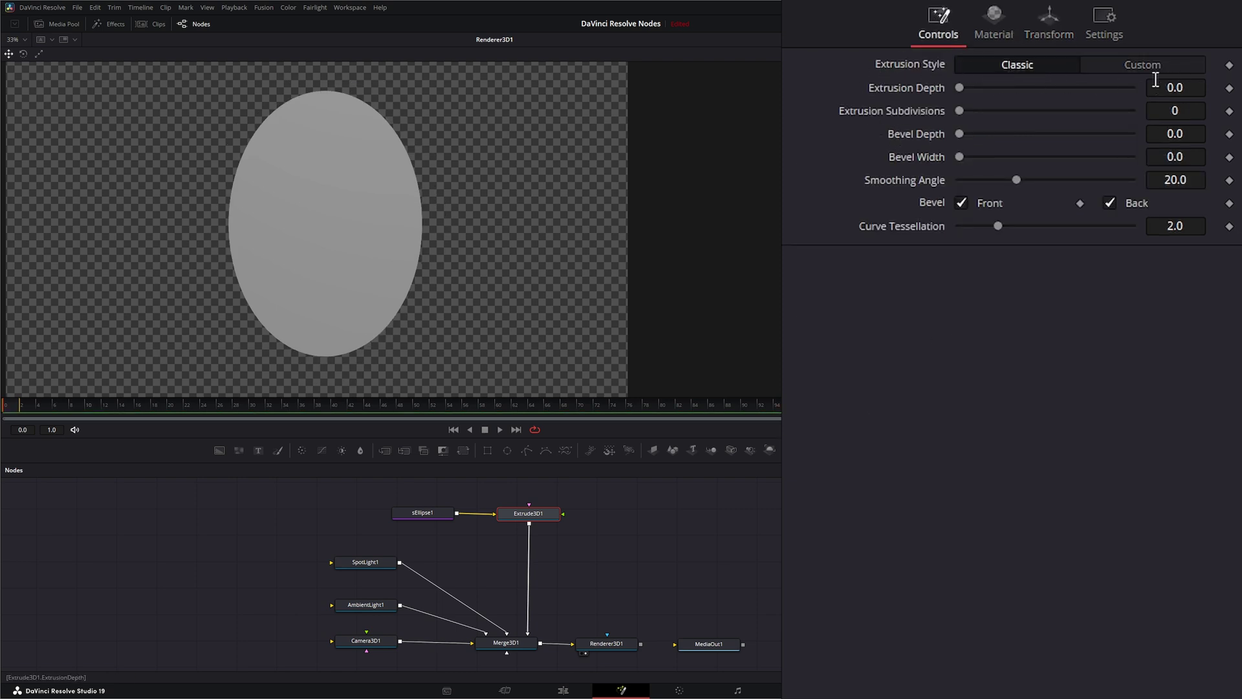
click(1173, 64)
drag(963, 86, 1071, 94)
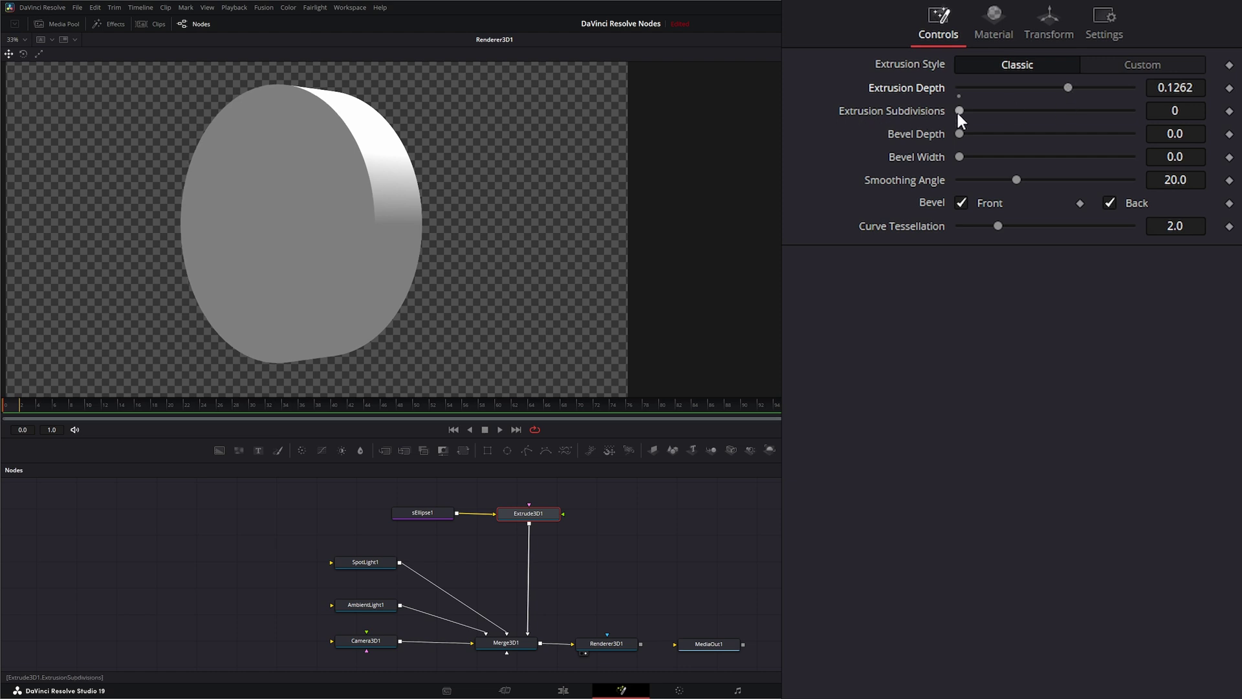
drag(960, 110, 1073, 111)
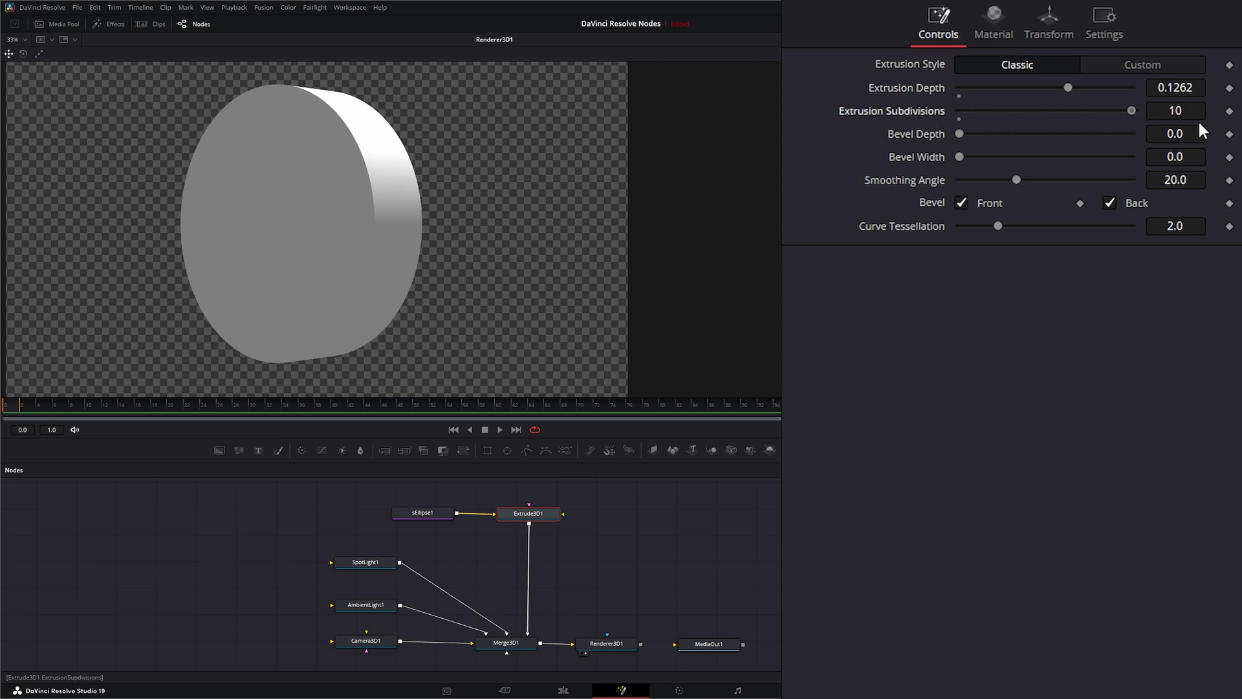
drag(1072, 132, 1132, 127)
Set bevel depth 0.0222, bevel width 0.0196, smoothing angle 42.99, and rotate the disc to Y -81.9
drag(962, 131, 974, 156)
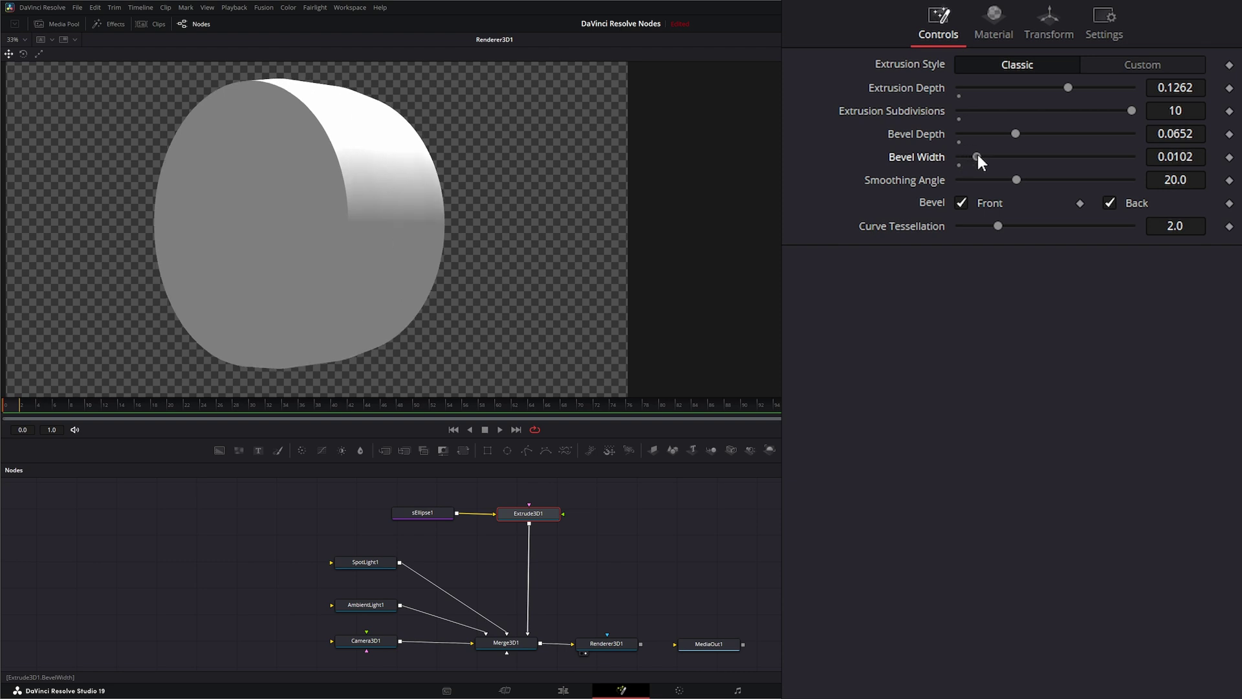
drag(1014, 134, 964, 134)
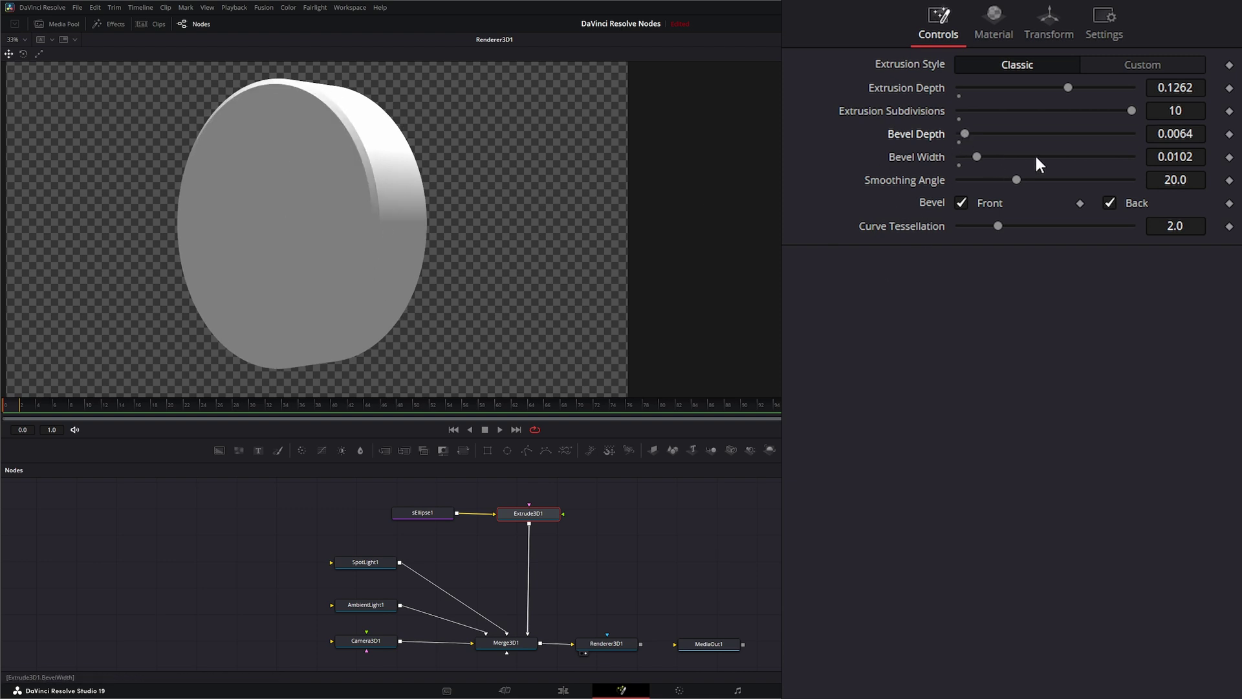
drag(1168, 157, 1189, 157)
click(1051, 33)
drag(1158, 233, 1133, 233)
click(938, 23)
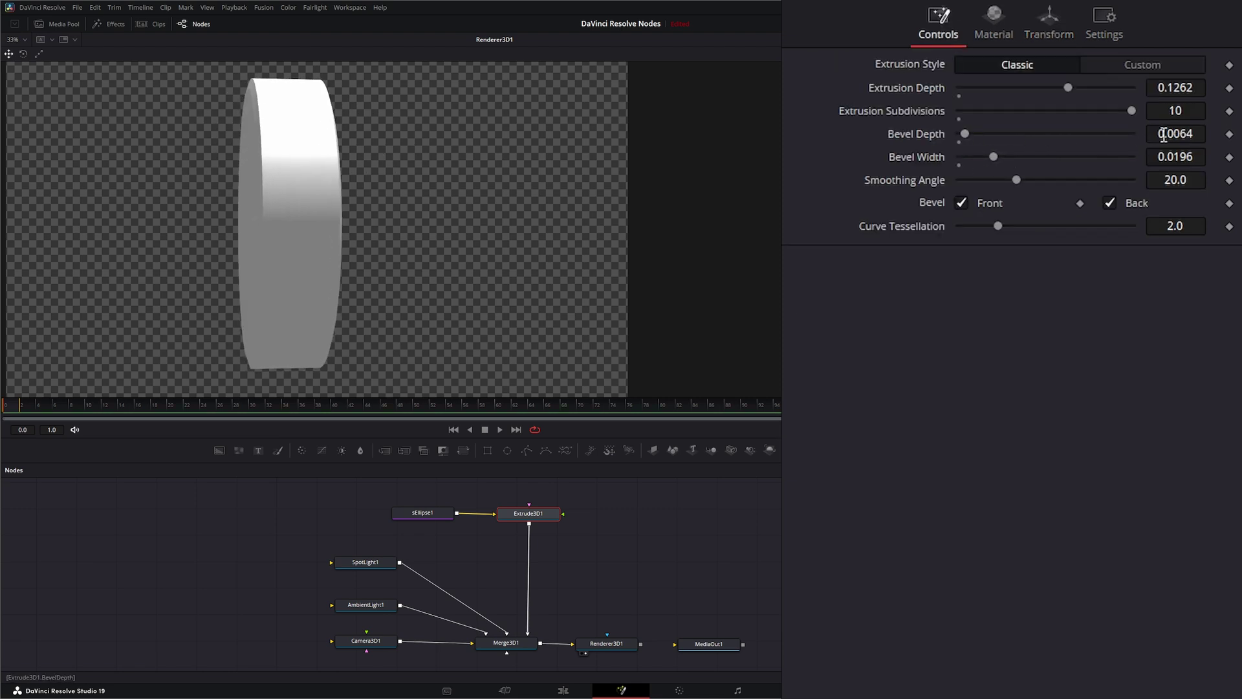
drag(1150, 133, 1179, 133)
drag(1016, 181, 1082, 180)
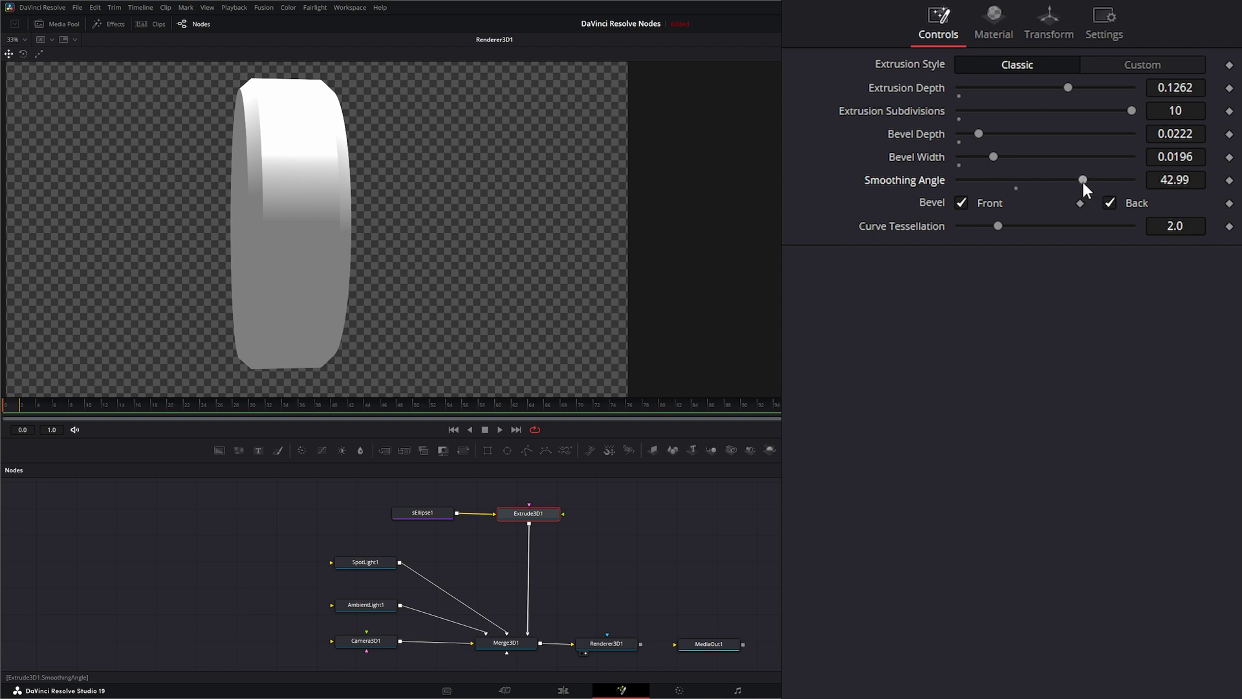
Toggle Bevel Front and Bevel Back off and on again, then raise Curve Tessellation
click(961, 201)
click(961, 202)
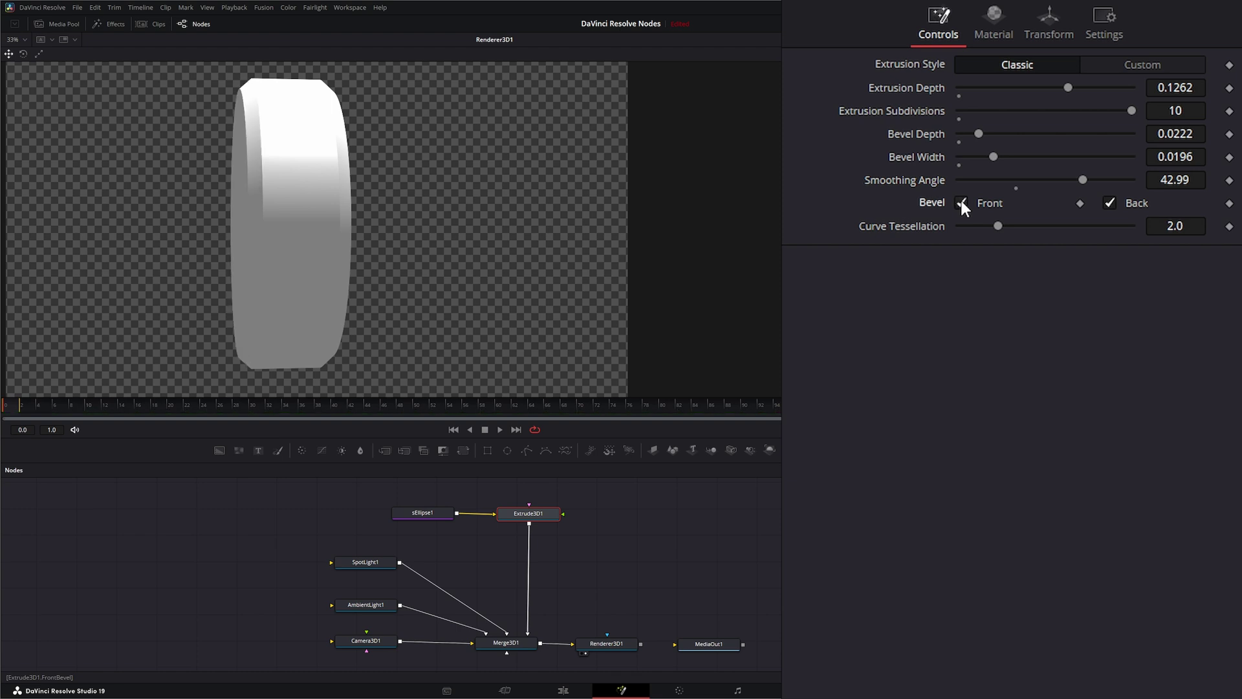
click(1110, 201)
click(1110, 200)
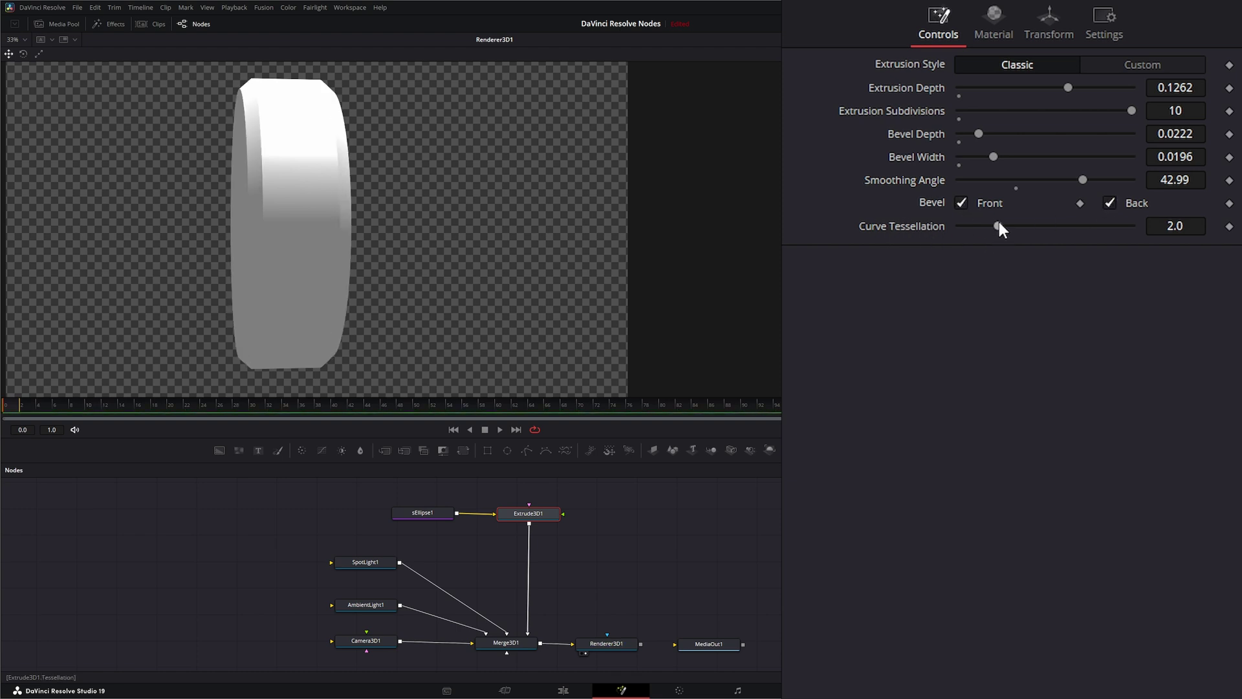
mouse_move(1000, 223)
mouse_down()
mouse_move(1160, 232)
mouse_move(1002, 231)
mouse_up()
Reset Curve Tessellation to 2.0, rotate the disc to Y -69.2, and choose Custom extrusion style
click(902, 227)
click(1054, 20)
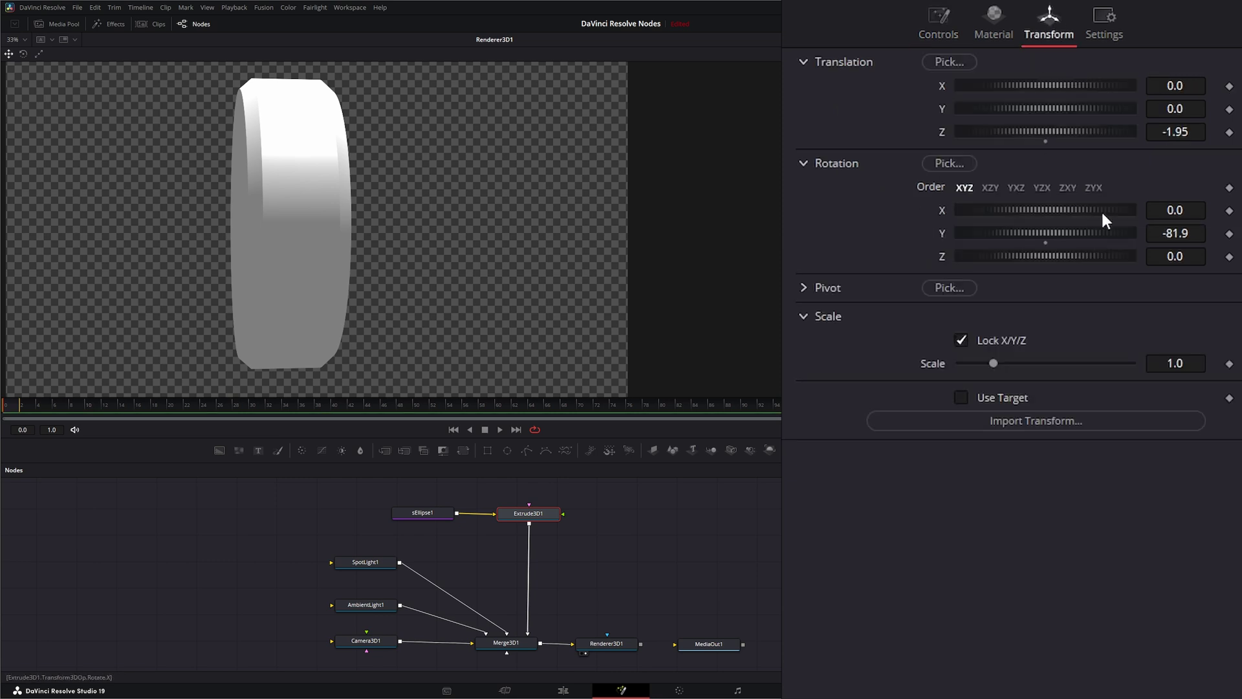
drag(1074, 233, 1079, 232)
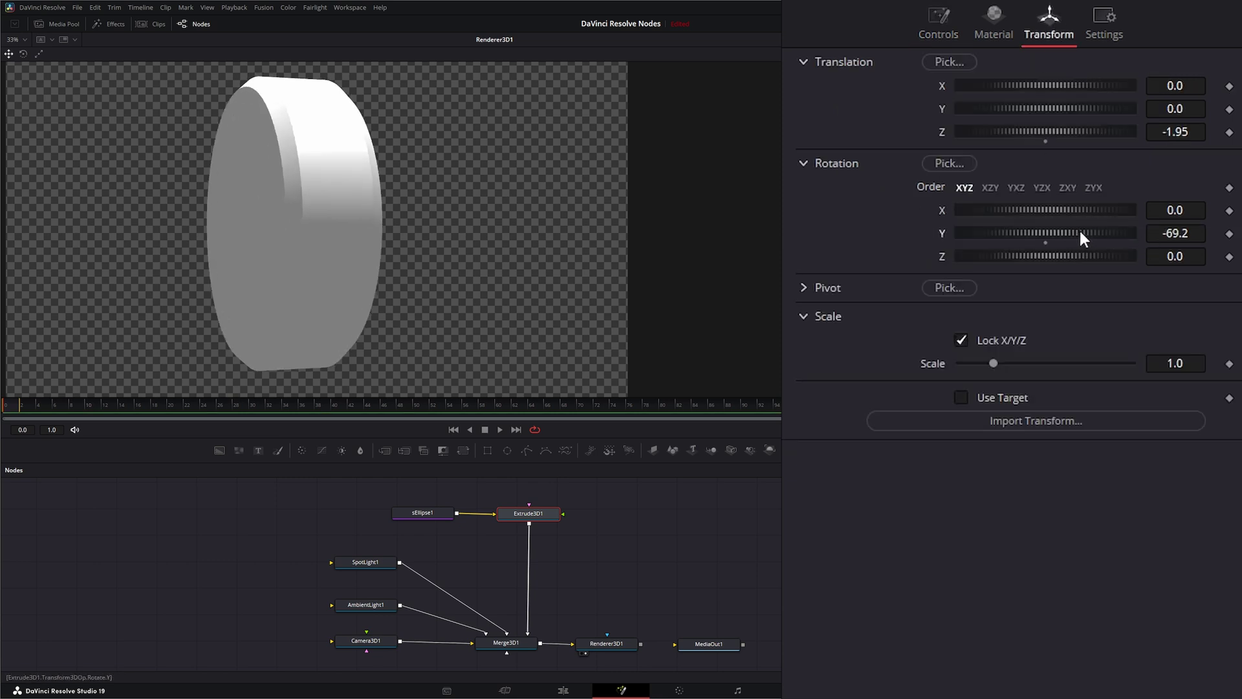
click(938, 16)
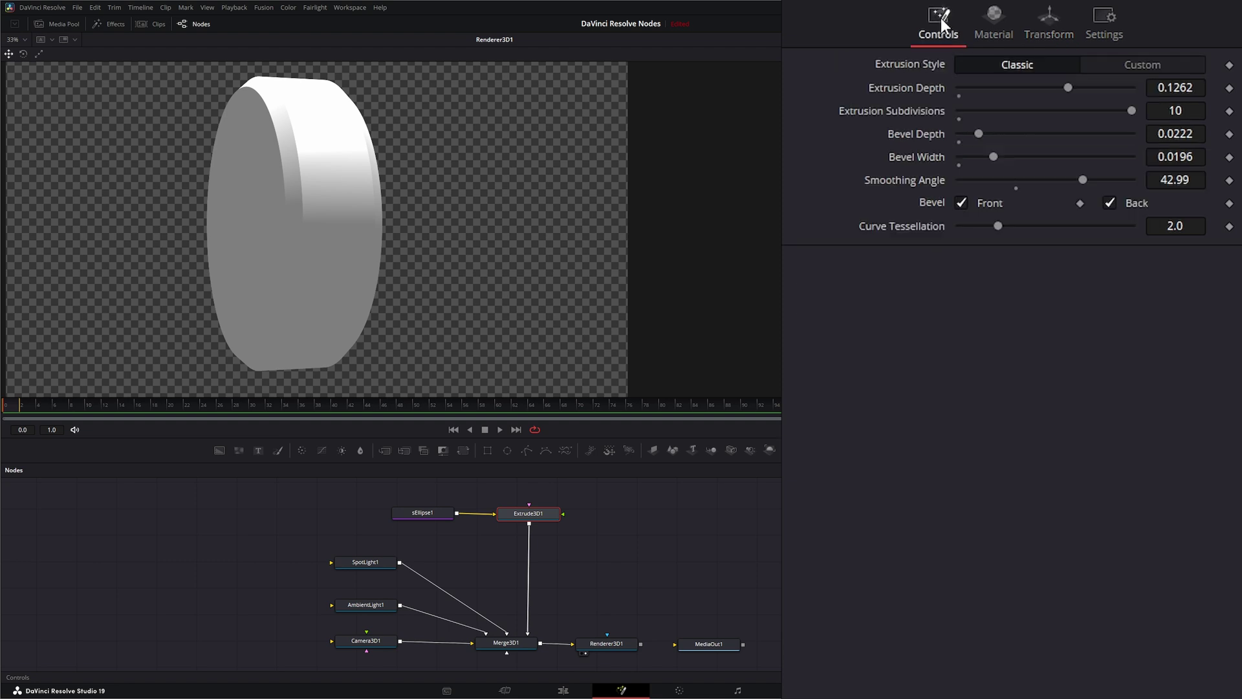
click(1138, 66)
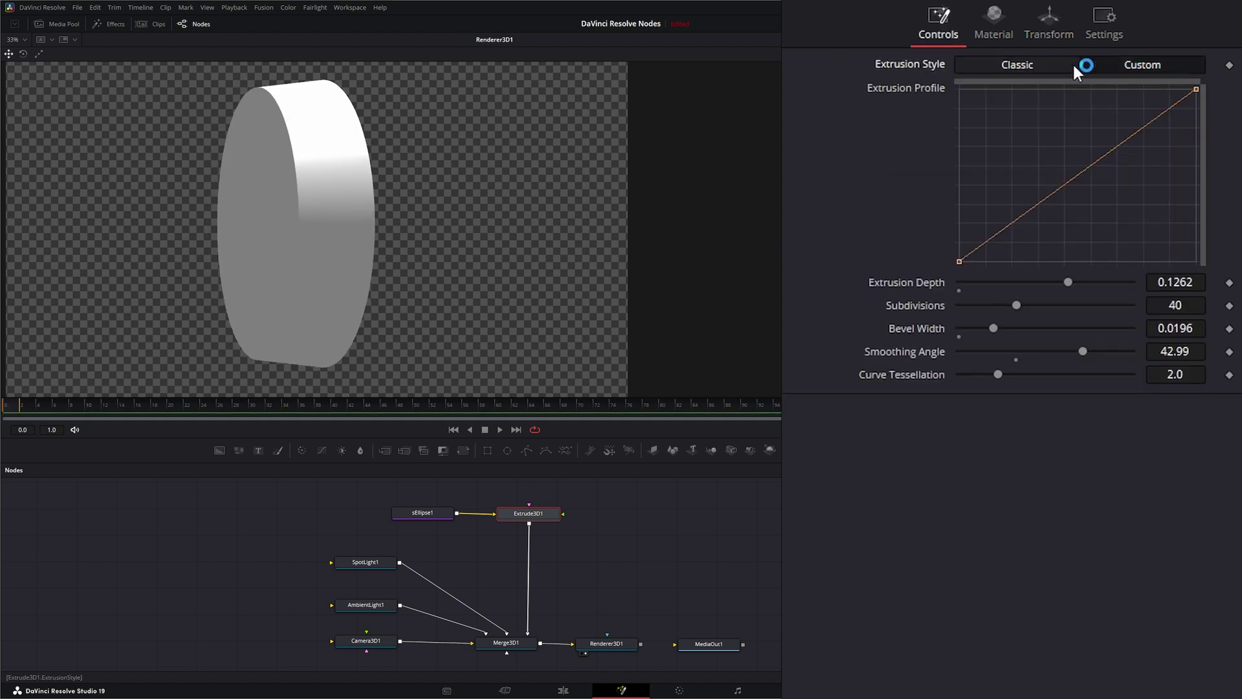
click(999, 252)
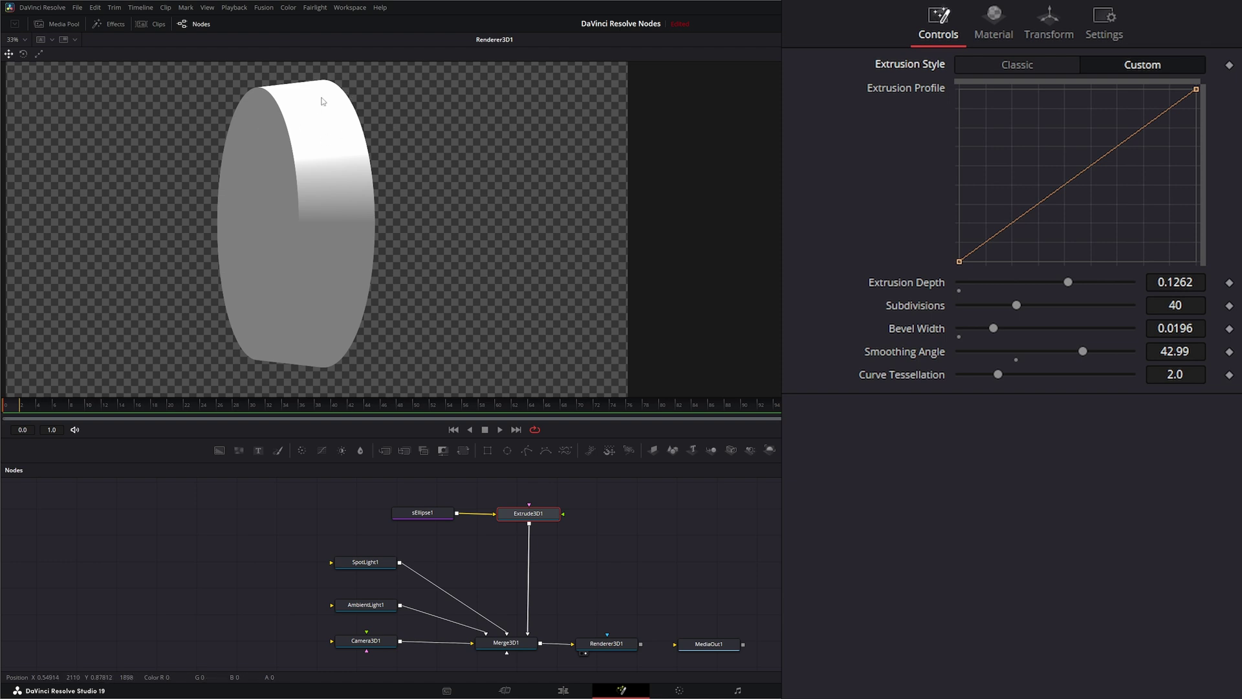
Add three points to the Extrusion Profile curve and drag them into a zigzag groove
click(995, 234)
drag(997, 234, 1069, 259)
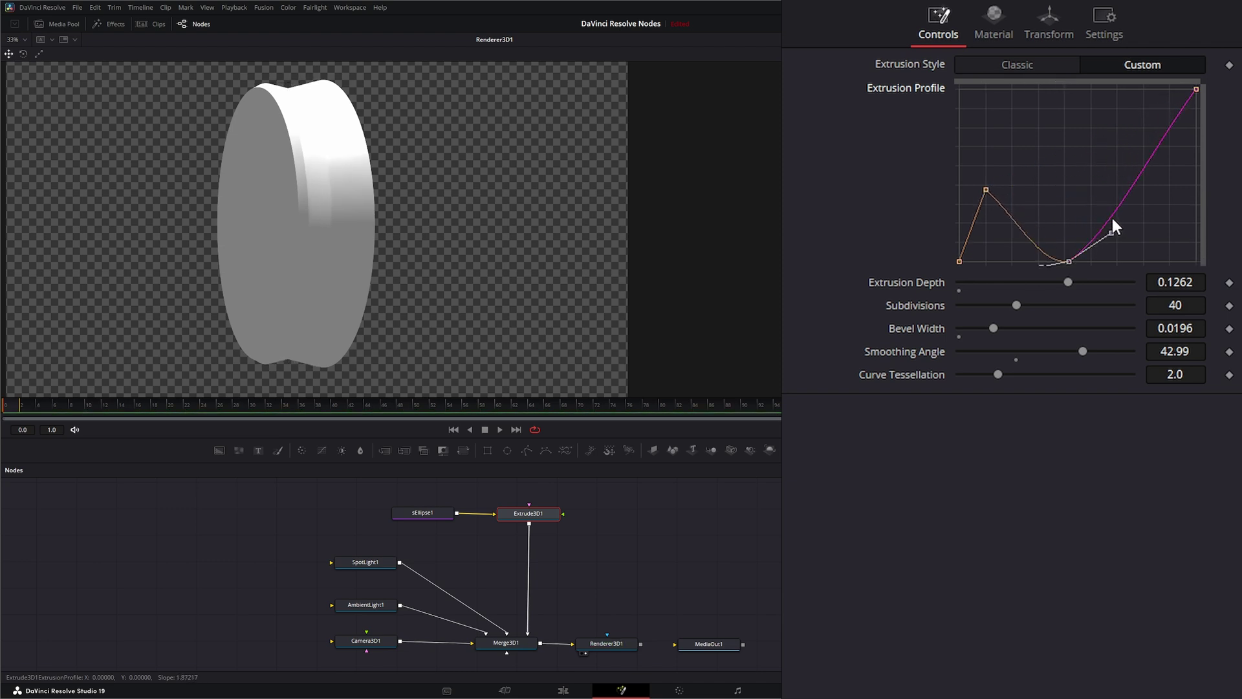
click(1100, 208)
drag(1099, 209, 1081, 157)
click(1140, 123)
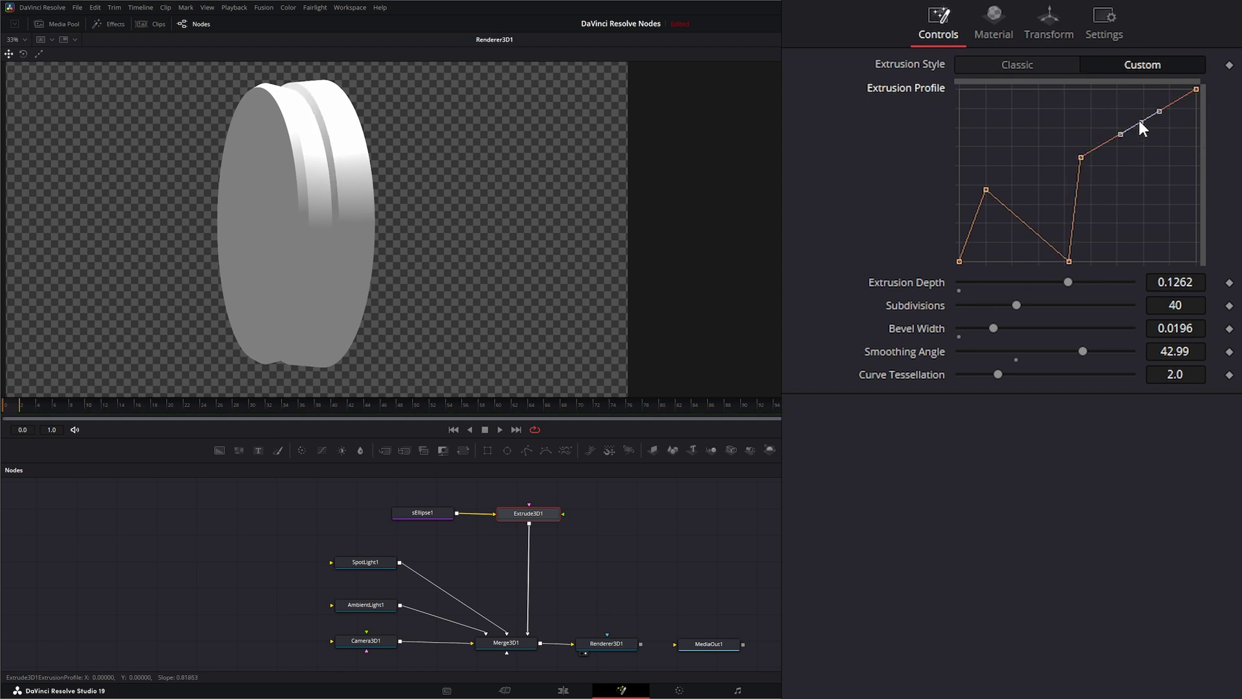
drag(1140, 121, 1108, 70)
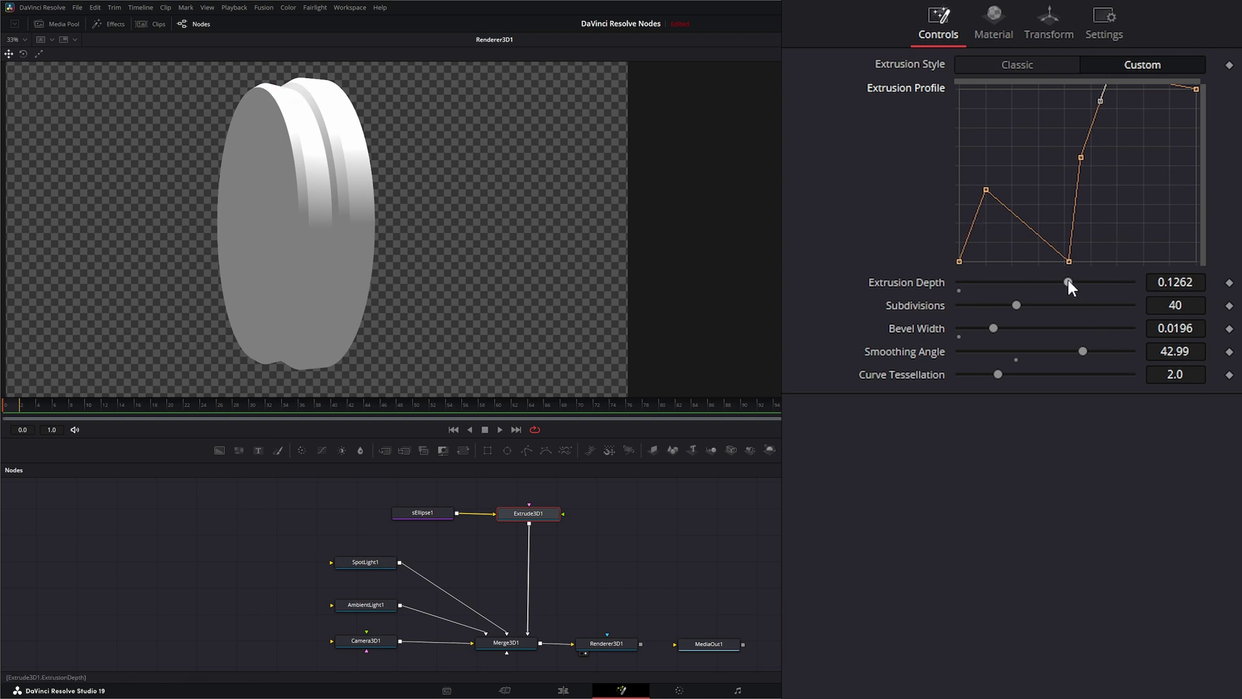
Set Extrusion Depth to 0.1316 and Subdivisions to 68, widen the bevel, and adjust Curve Tessellation
mouse_move(1068, 282)
mouse_down()
mouse_move(1035, 285)
mouse_move(1079, 285)
mouse_move(1015, 288)
mouse_move(1073, 288)
mouse_up()
click(1071, 305)
drag(994, 328, 1092, 349)
mouse_move(997, 374)
mouse_down()
mouse_move(1117, 371)
mouse_move(998, 375)
mouse_up()
Override the disc's diffuse colour with a bright cyan-blue, then start linking into Extrude3D1's input
click(995, 23)
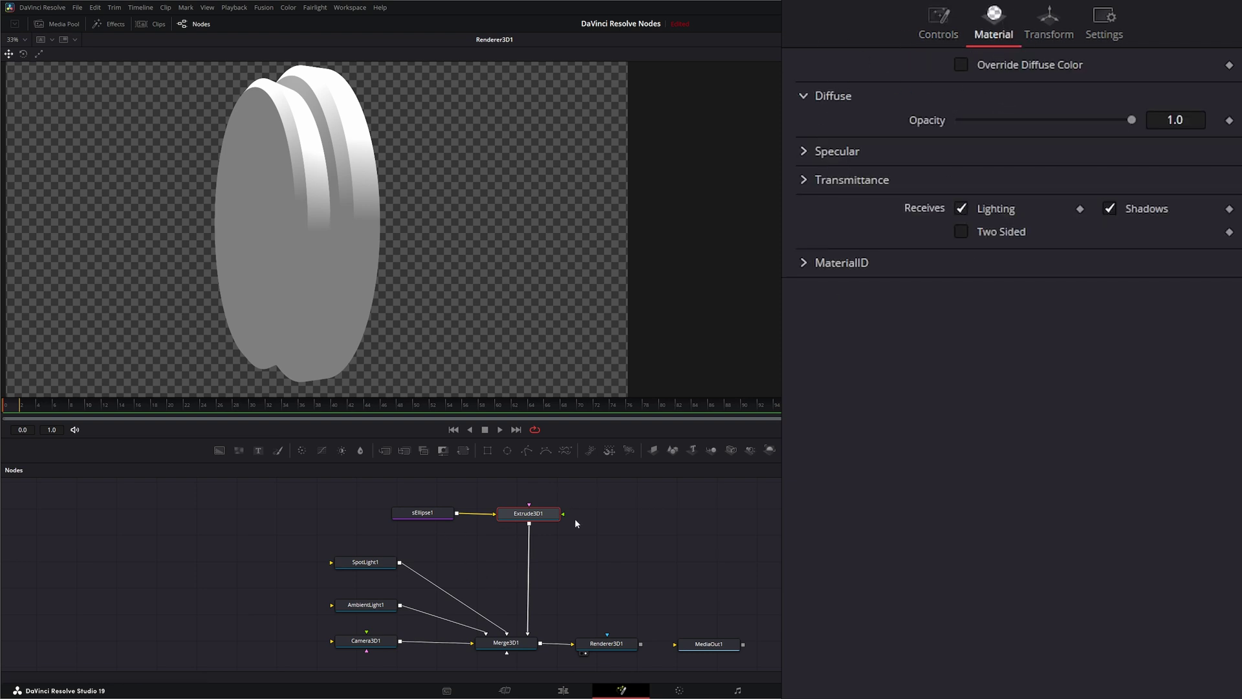
click(961, 65)
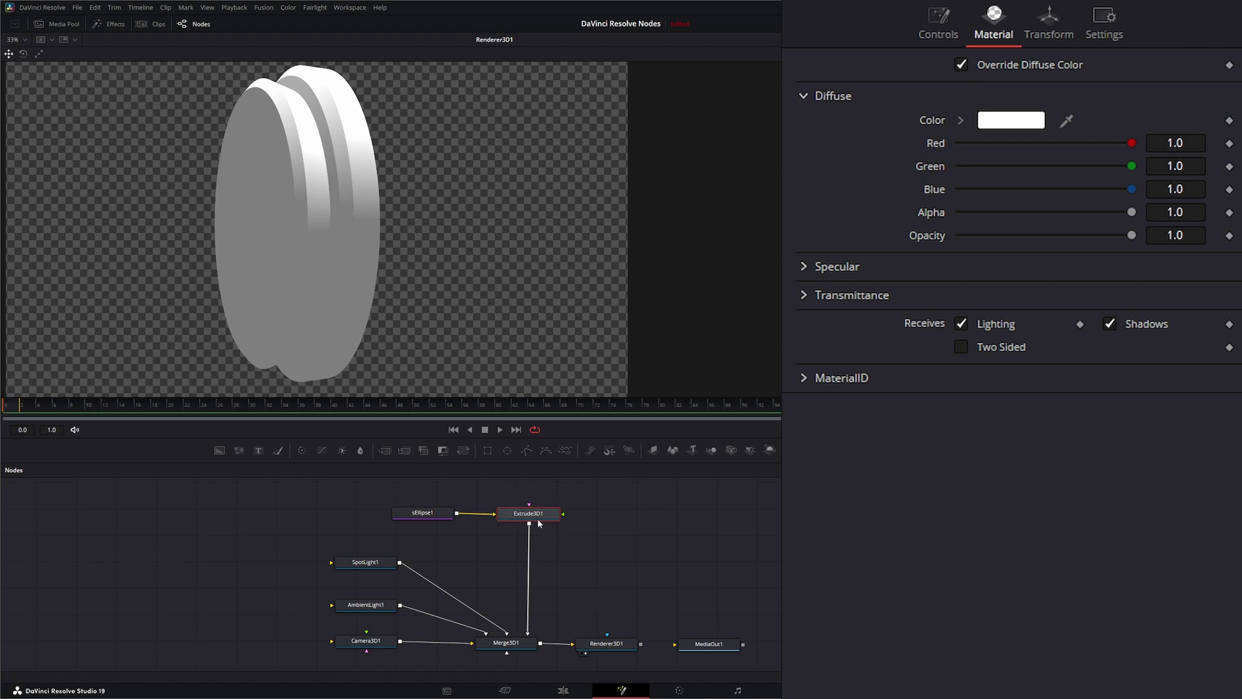
click(1010, 120)
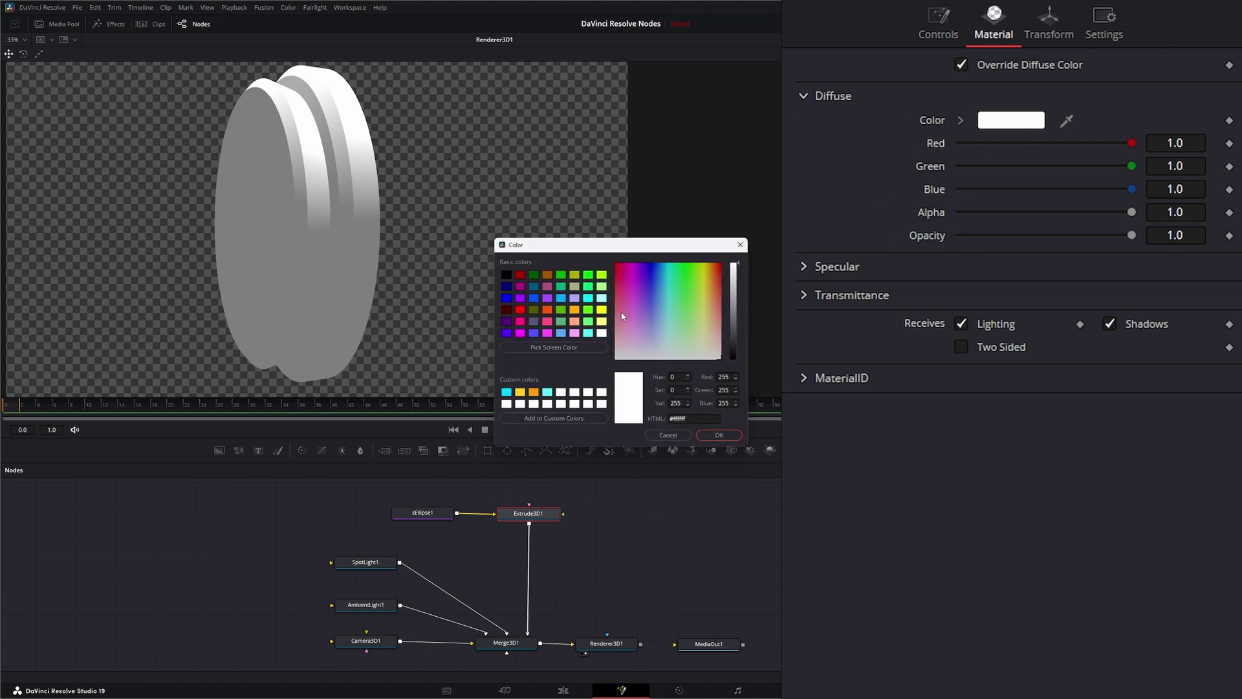
click(652, 298)
drag(652, 298, 662, 275)
click(731, 437)
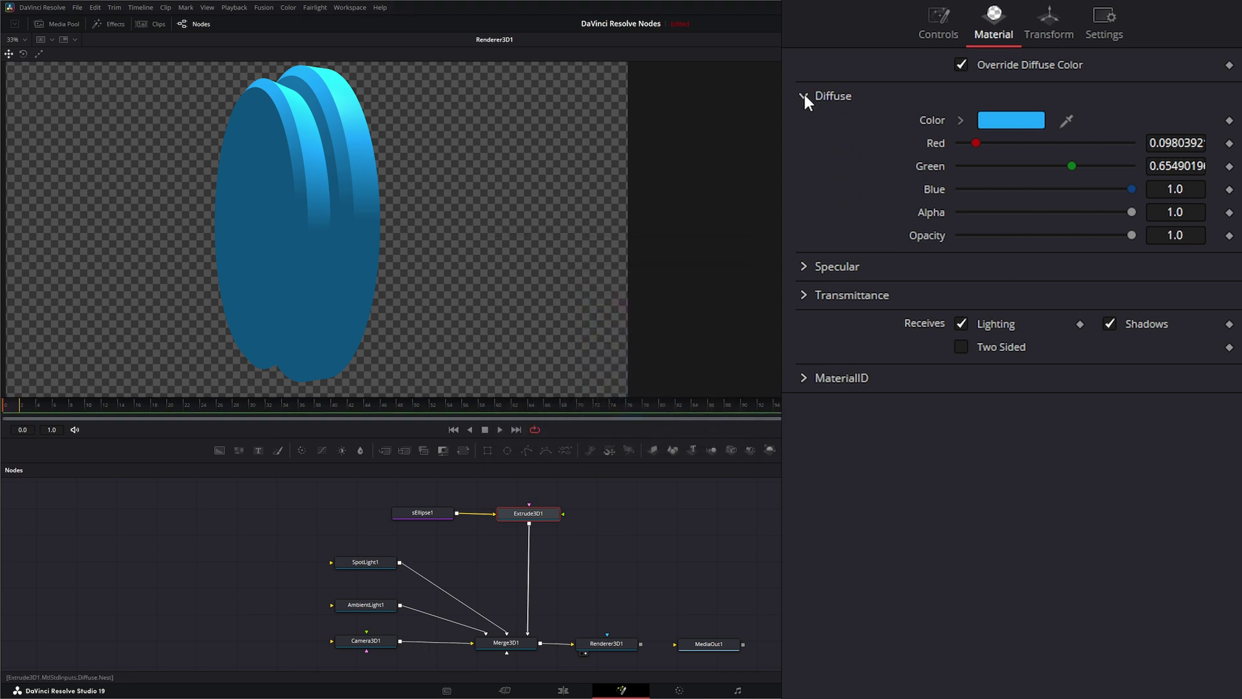
drag(564, 513, 614, 511)
mouse_move(584, 516)
mouse_down()
mouse_move(615, 515)
mouse_move(592, 516)
mouse_up()
Drop the CB Productions logo PNG into the node graph and rotate Extrude3D1 to Y 59.9
drag(676, 506, 625, 516)
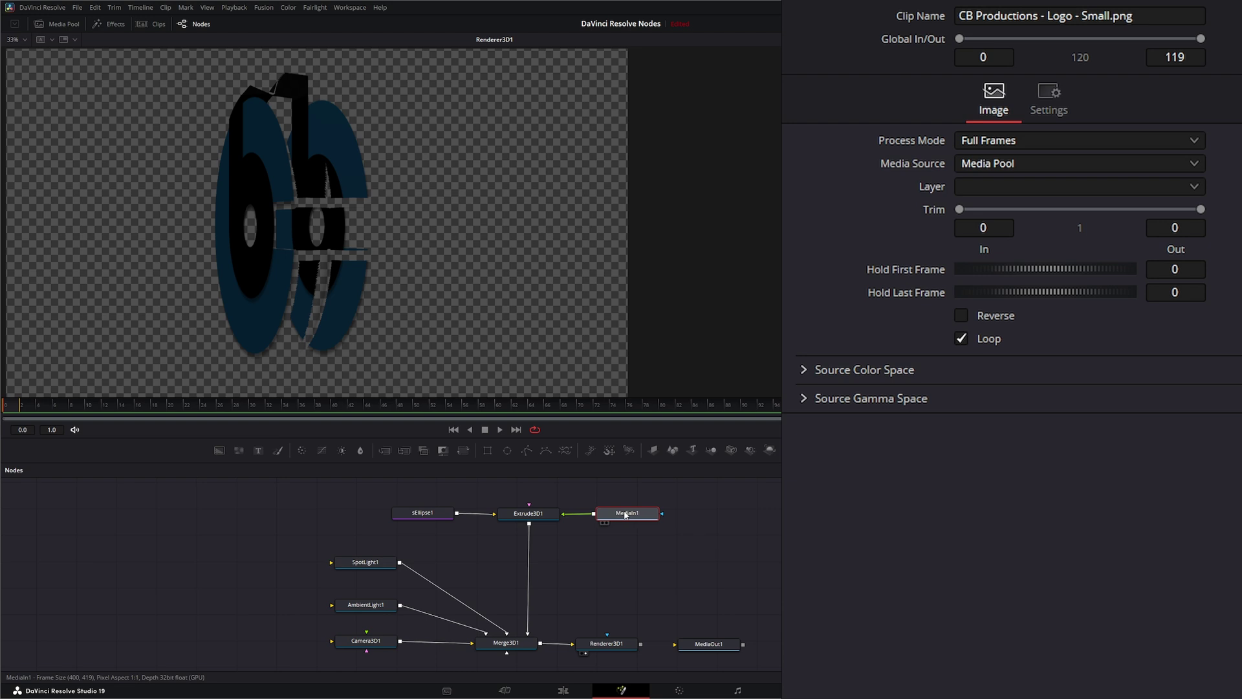
click(535, 518)
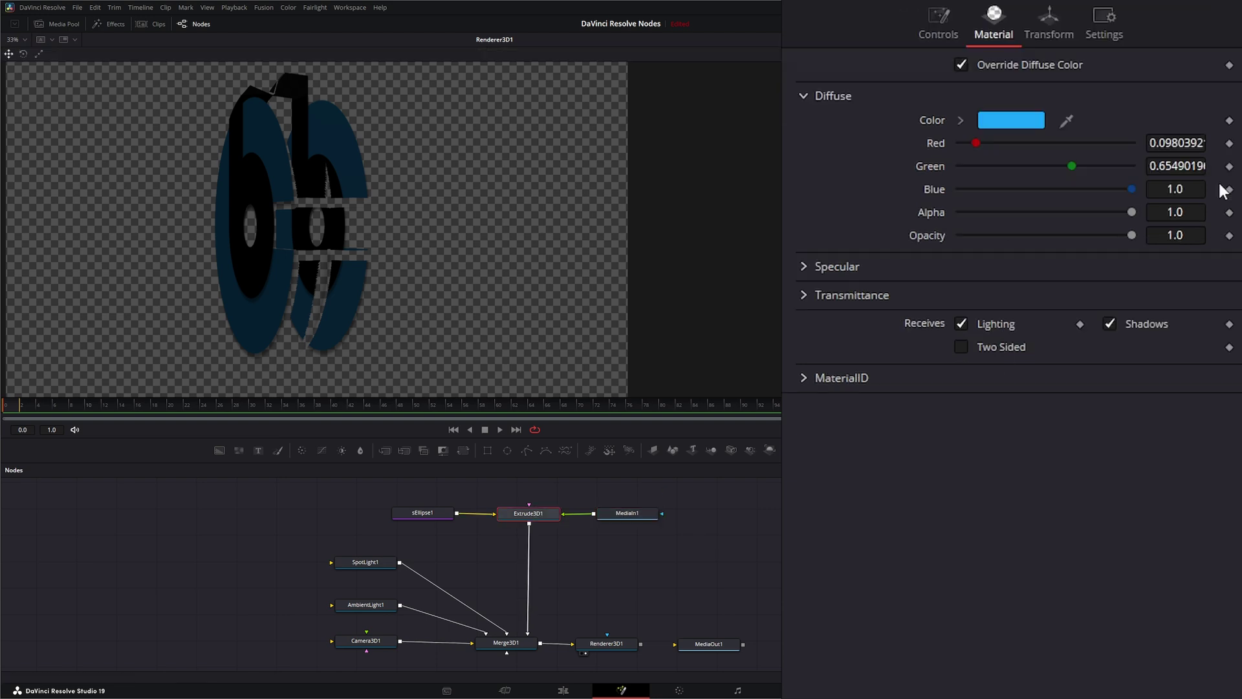
click(1035, 25)
drag(1079, 235, 1130, 230)
Switch to Classic bevels, thin to 0.0439 depth with 0.0246 bevel depth, rotate Y toward -9
click(939, 23)
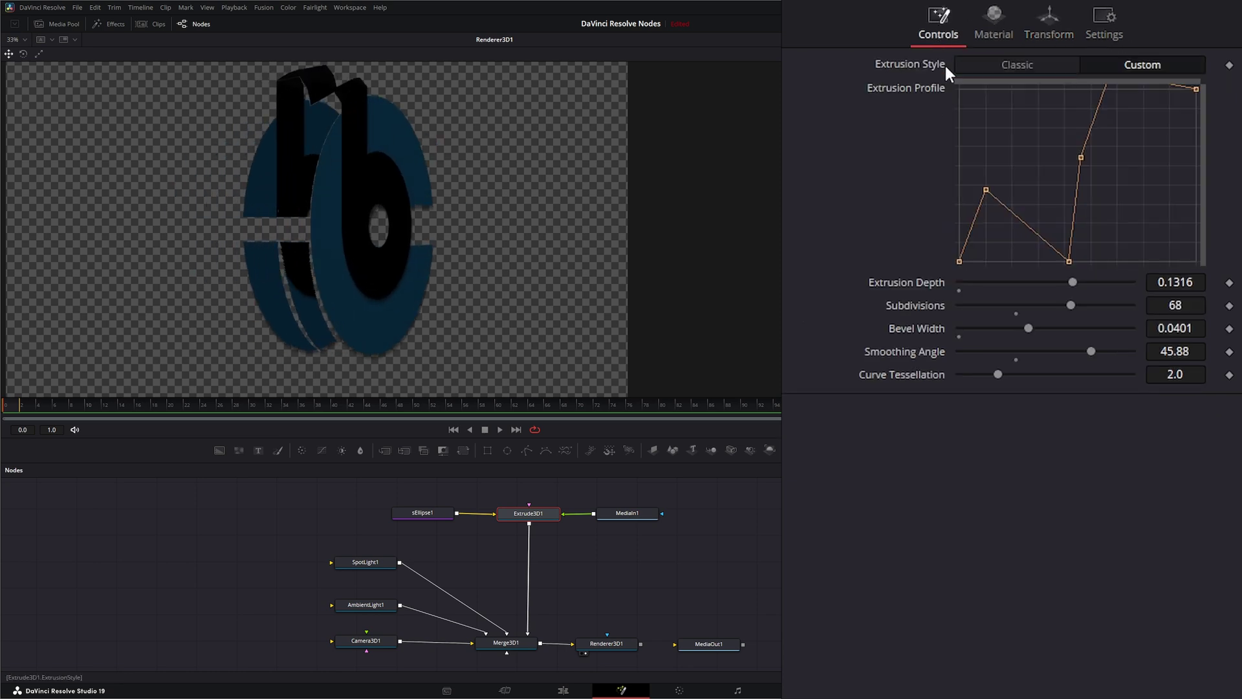
click(1024, 64)
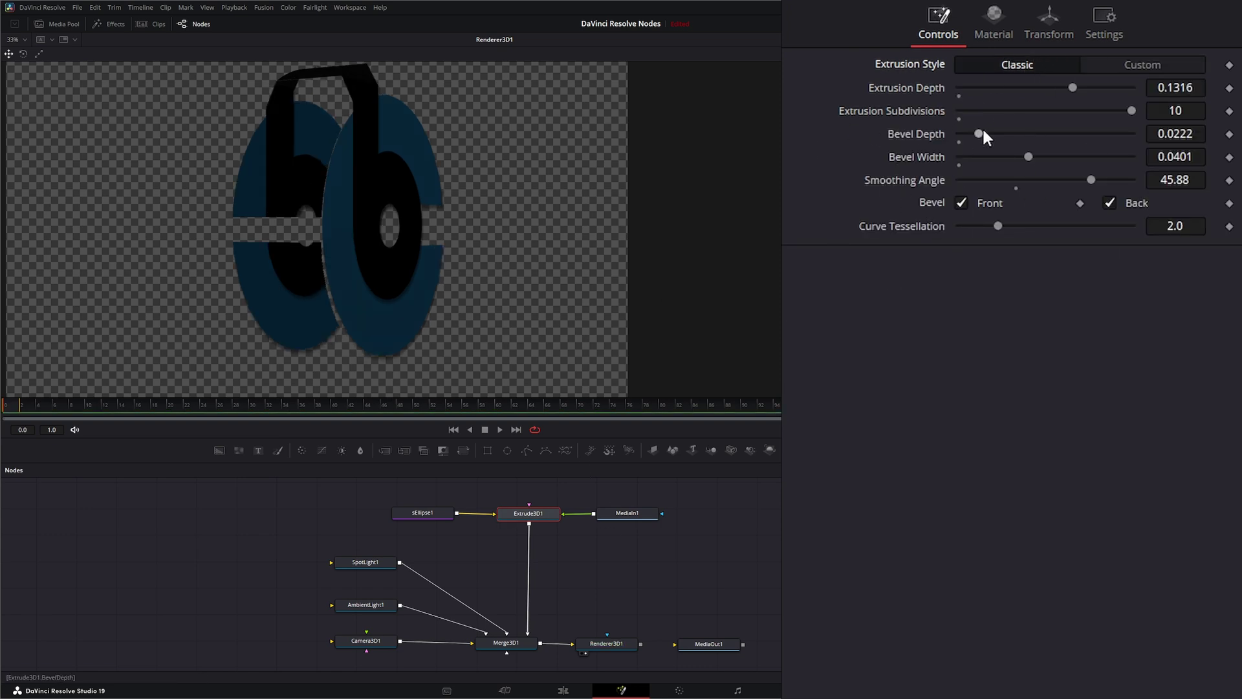
mouse_move(979, 133)
mouse_down()
mouse_move(948, 133)
mouse_move(981, 133)
mouse_up()
drag(1072, 87, 997, 97)
click(1048, 19)
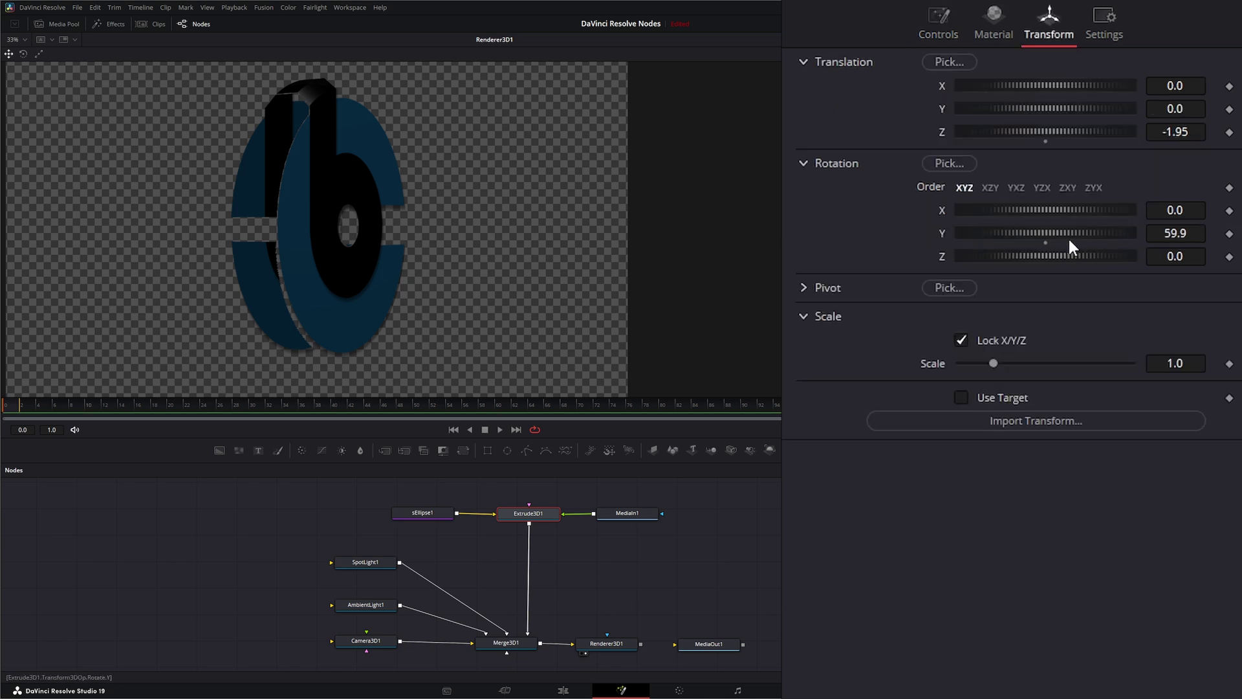
drag(1068, 240, 1024, 231)
Turn off Override Diffuse Color, then select MediaIn1 and begin rewiring Extrude3D1's top input
click(994, 26)
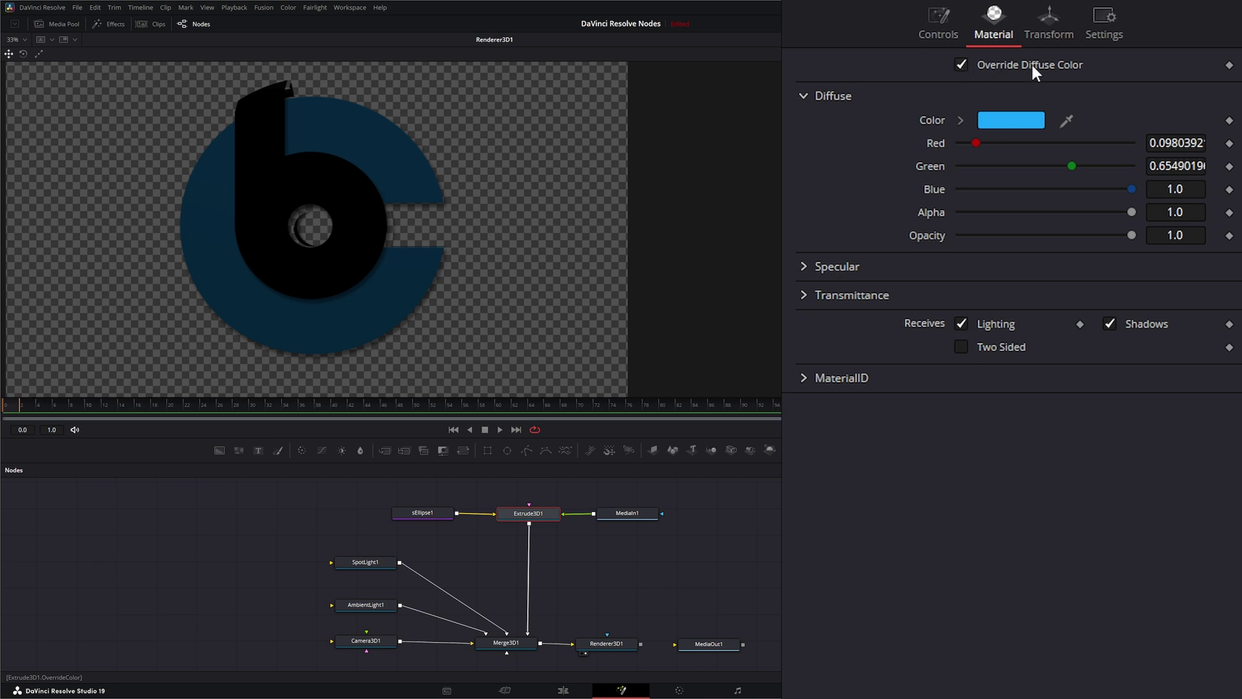
click(959, 63)
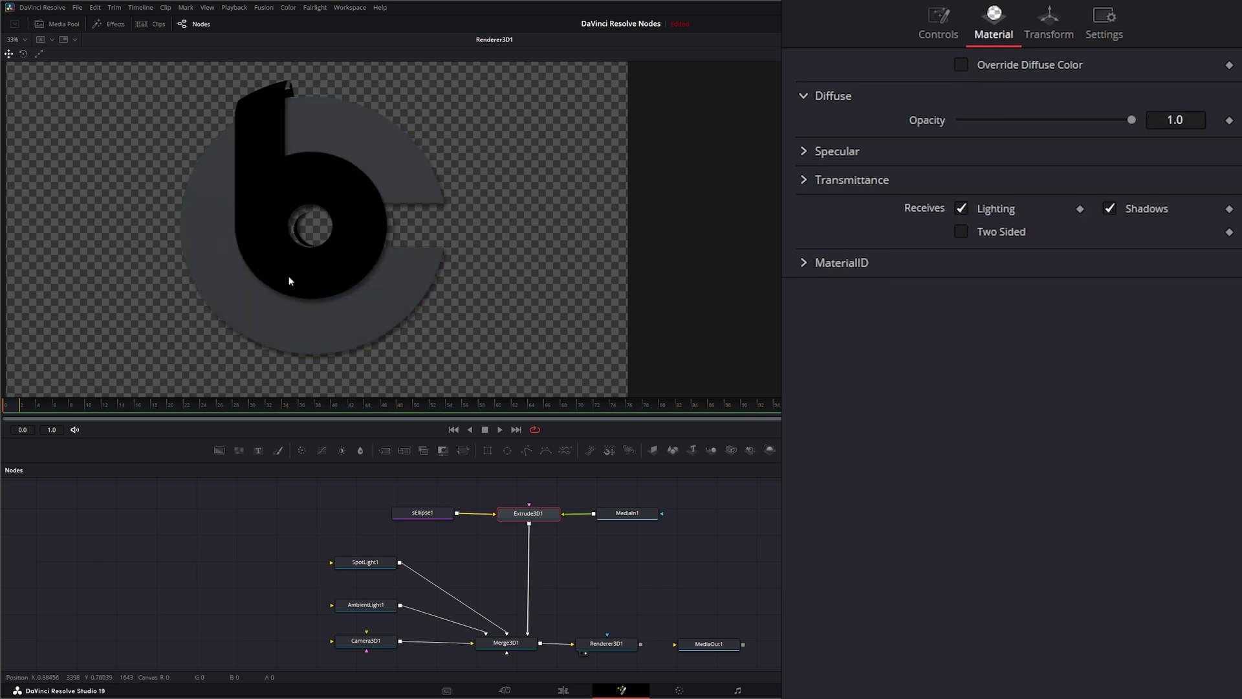
drag(629, 514, 633, 514)
click(633, 515)
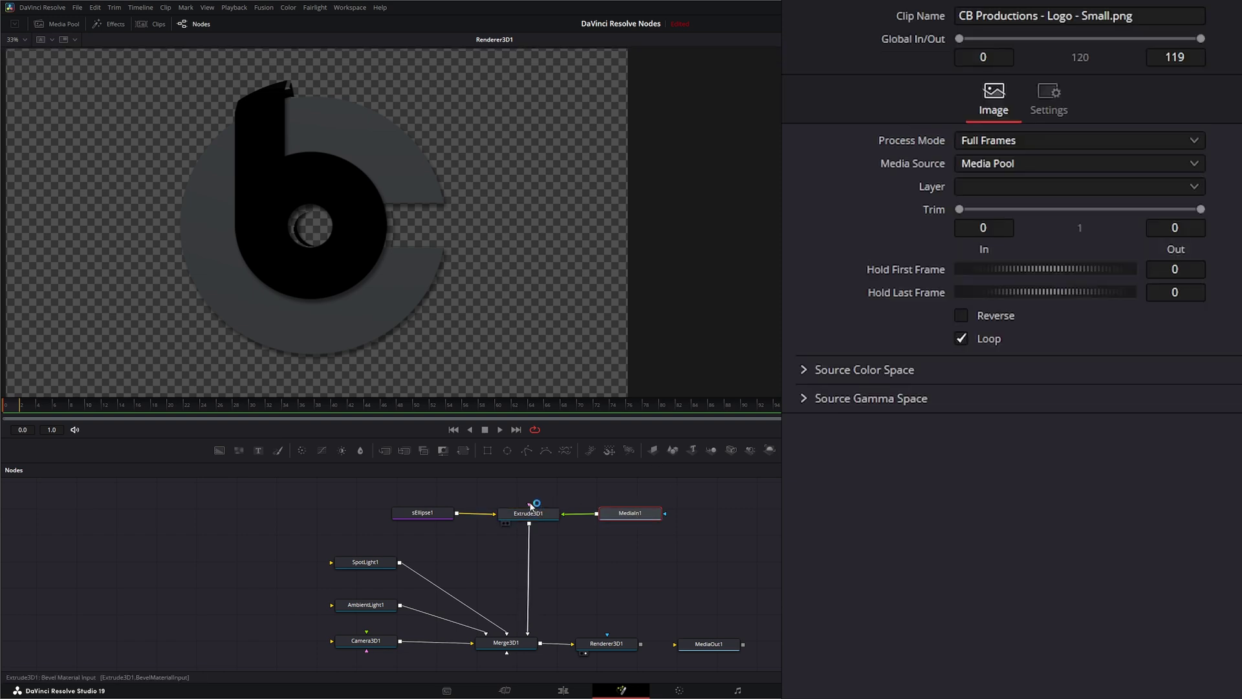
mouse_move(523, 484)
mouse_down()
mouse_move(541, 483)
mouse_move(536, 500)
mouse_up()
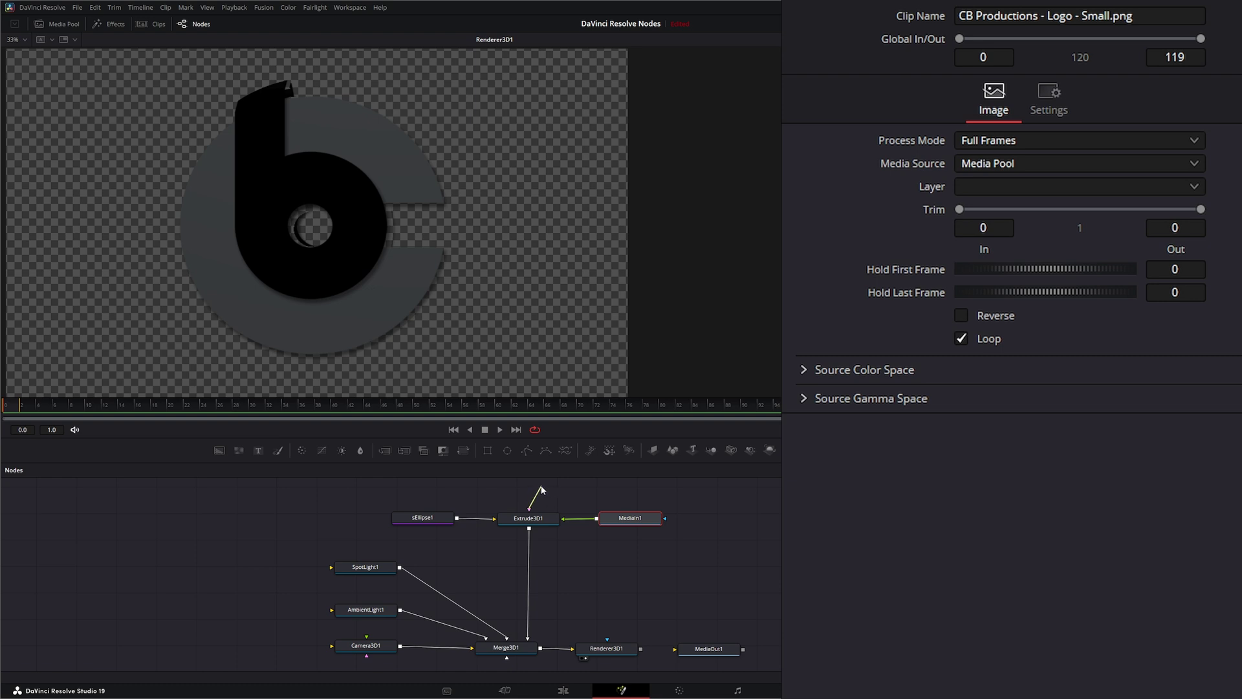
drag(534, 497, 533, 489)
Rotate Extrude3D1 to Y -54.7 and start linking MediaIn1's output to its material input
click(528, 518)
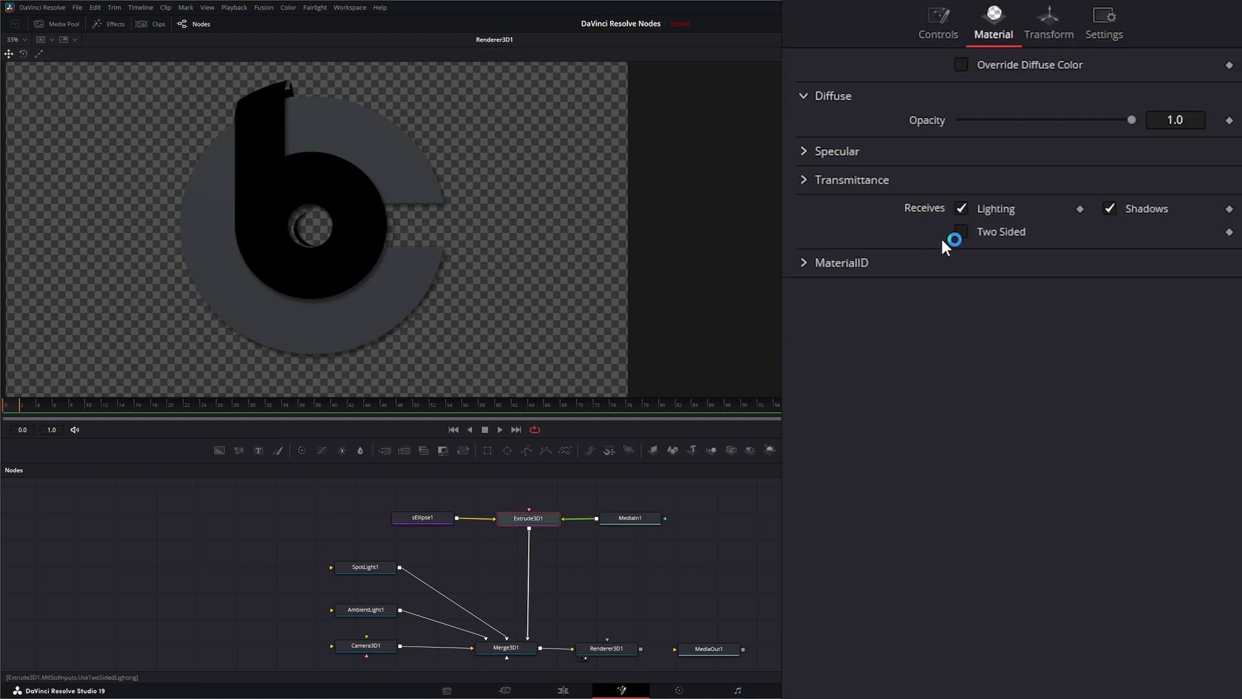
click(1047, 23)
drag(1064, 230, 1038, 227)
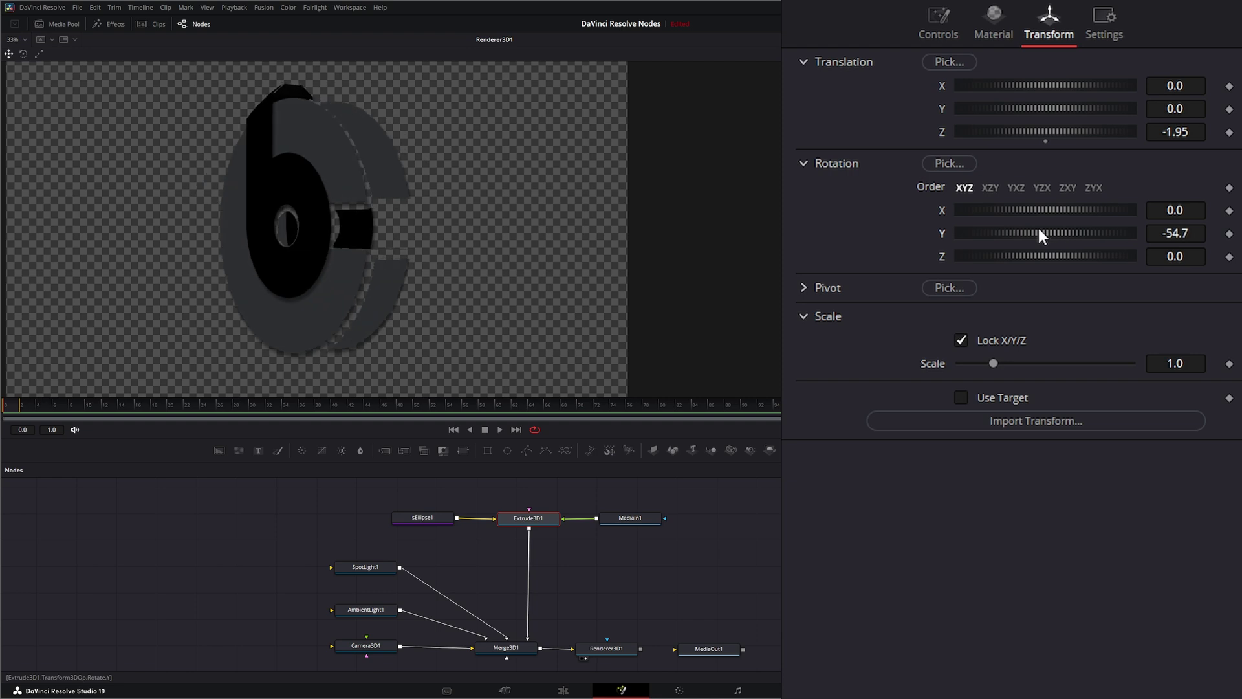
click(945, 21)
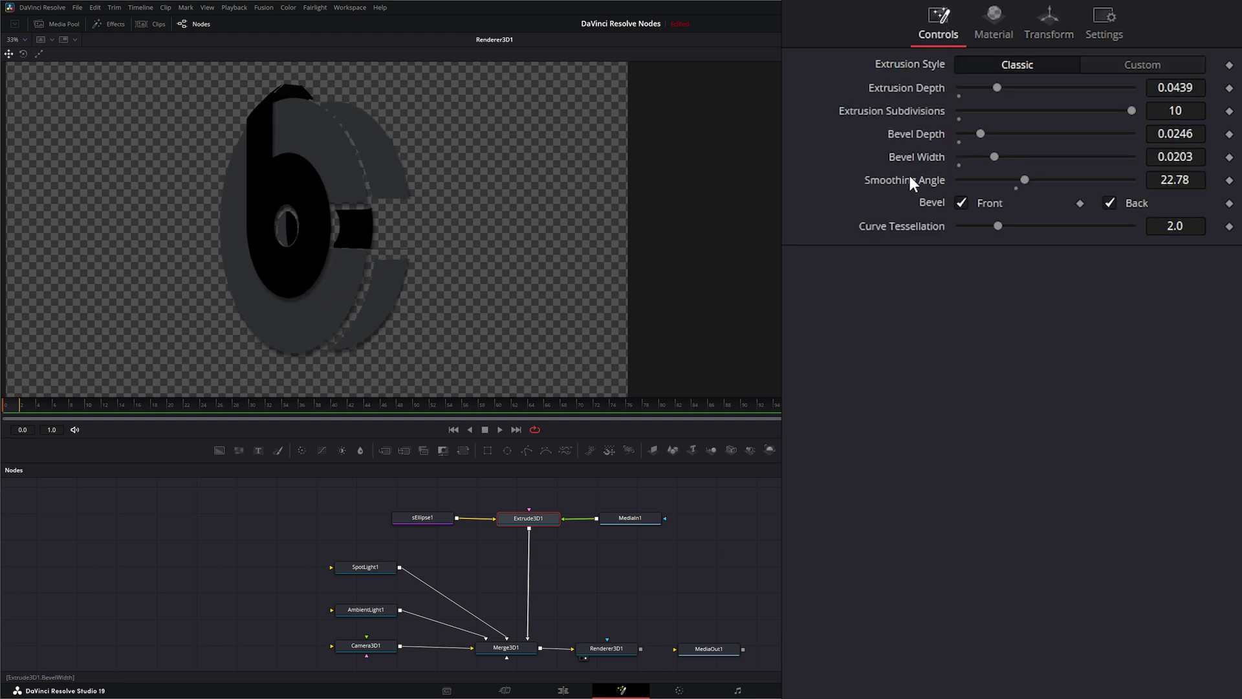
drag(599, 518, 530, 511)
Wire MediaIn1 into Extrude3D1's top input, place it directly above, and select Extrude3D1
drag(564, 523, 532, 489)
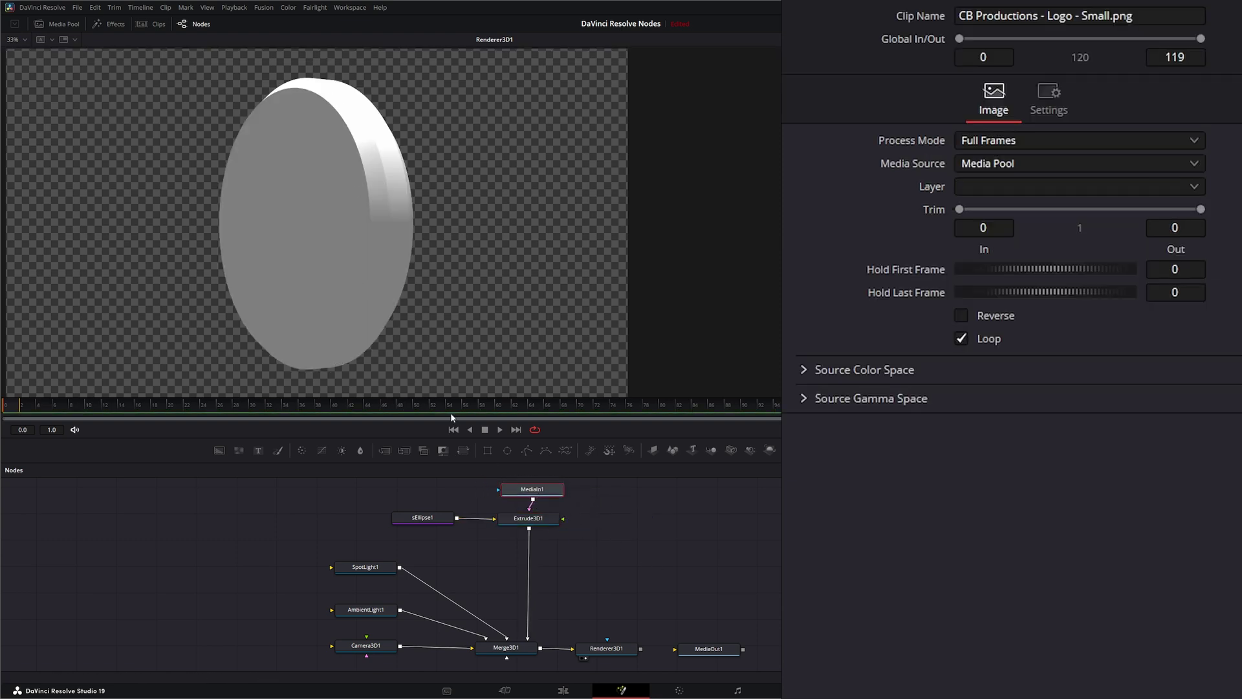
drag(616, 507, 596, 532)
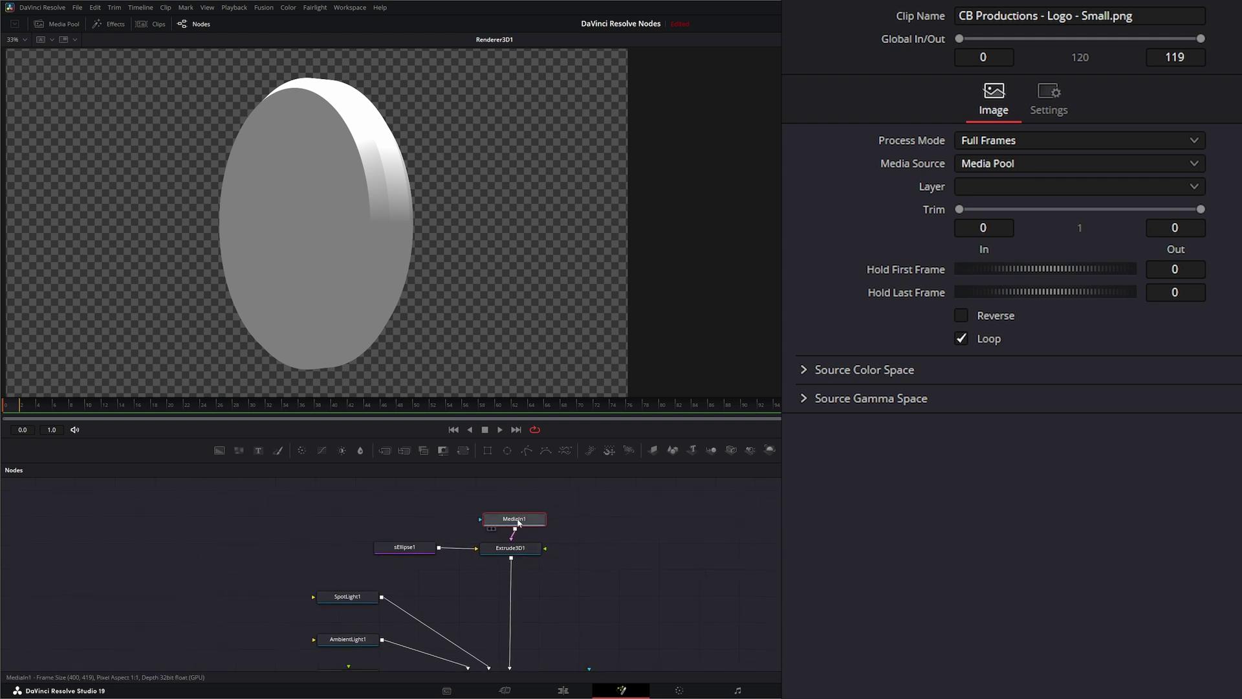
drag(513, 516, 464, 499)
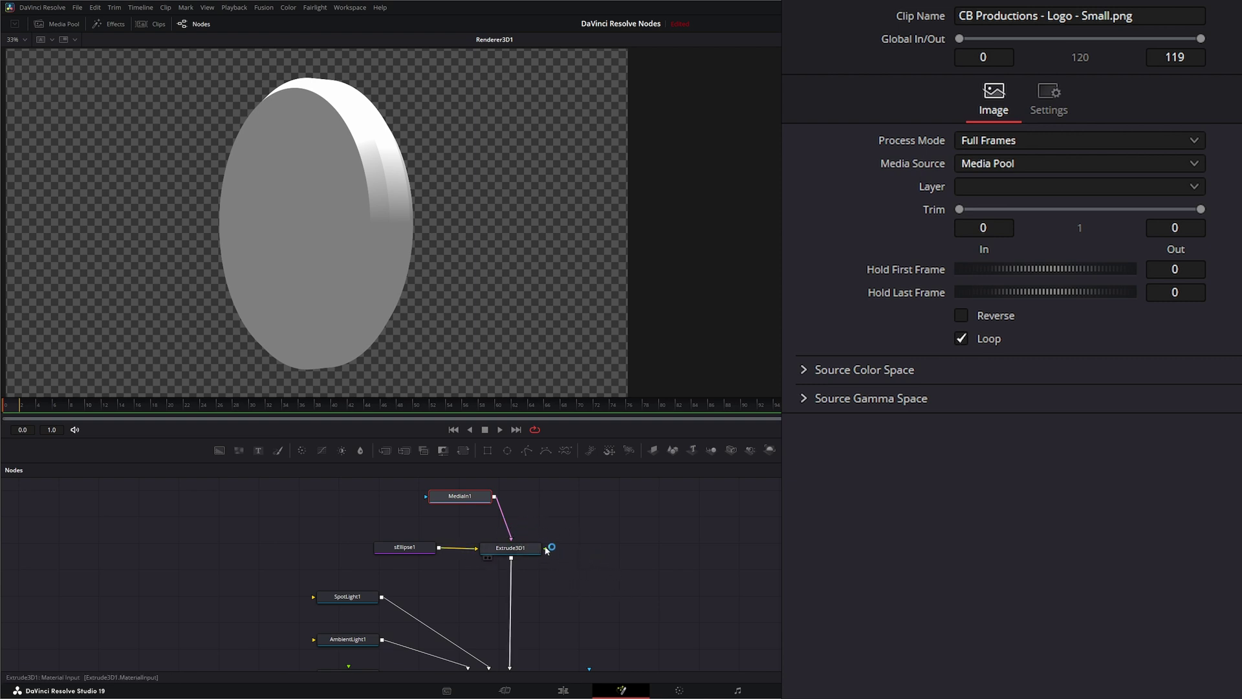
drag(466, 498, 515, 499)
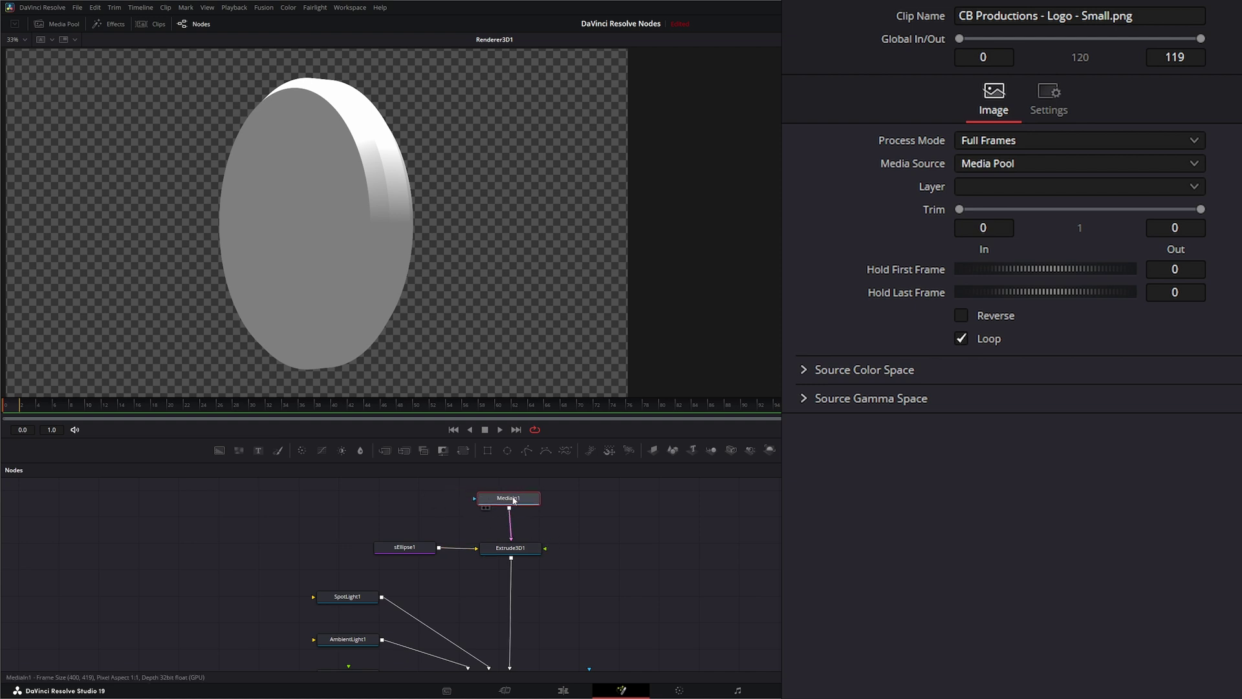
click(518, 551)
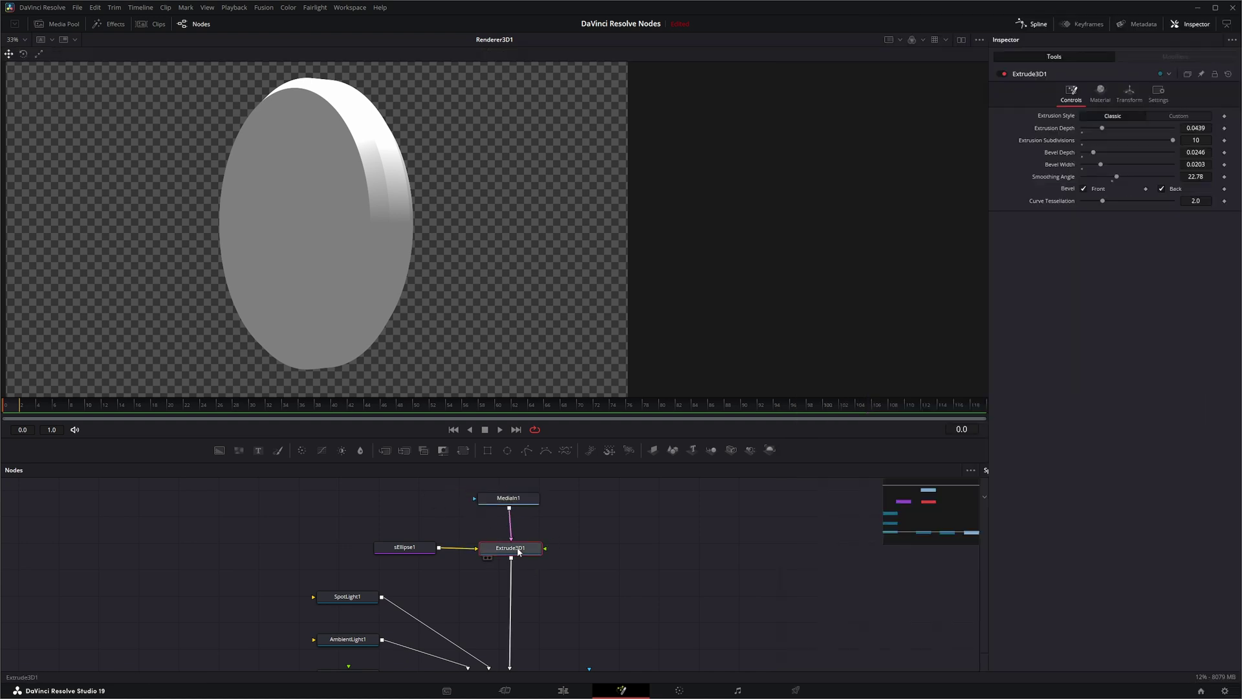